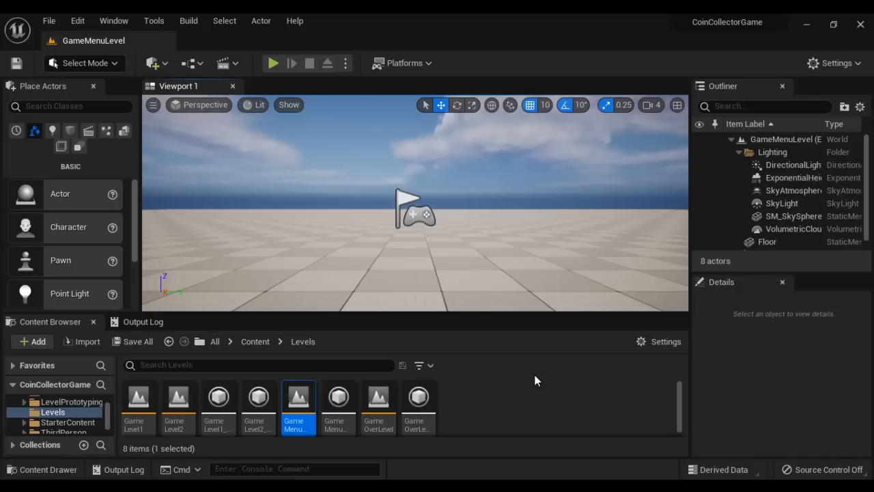
- Play-test the game from its menu level, starting a round and running the character through the coins toward the obstacle
left_click(270, 63)
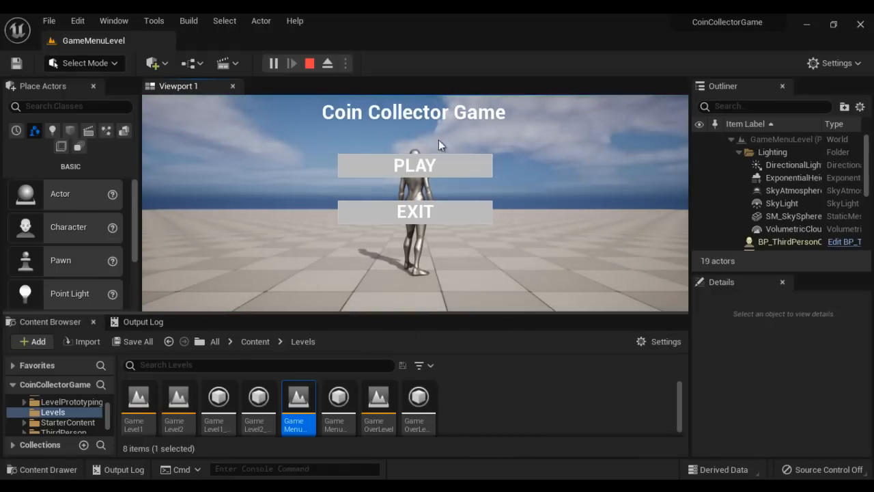
left_click(396, 168)
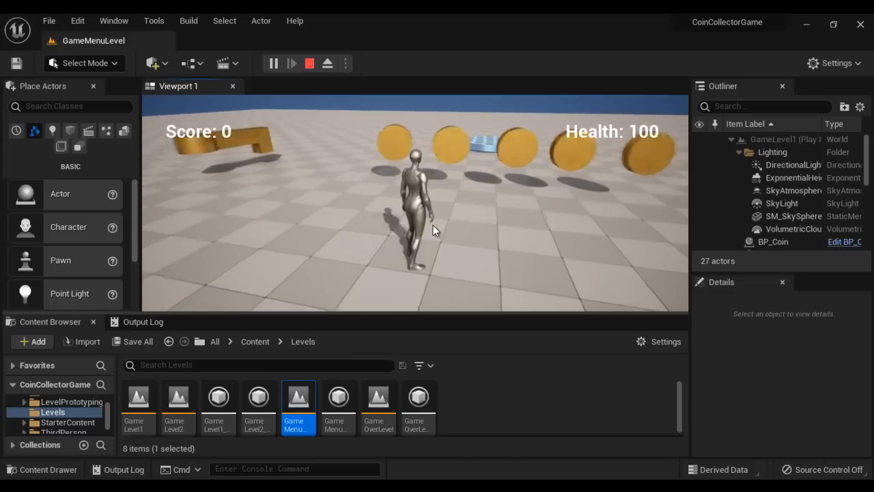
key("w")
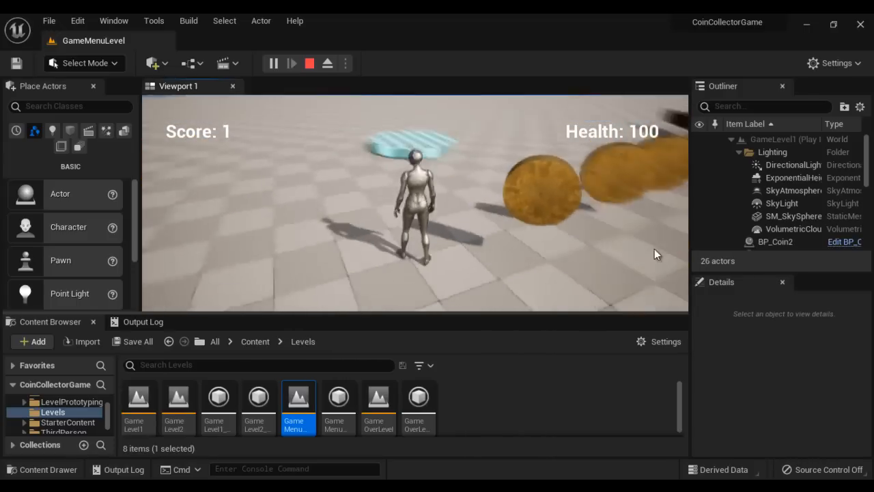
key("w")
key("w")
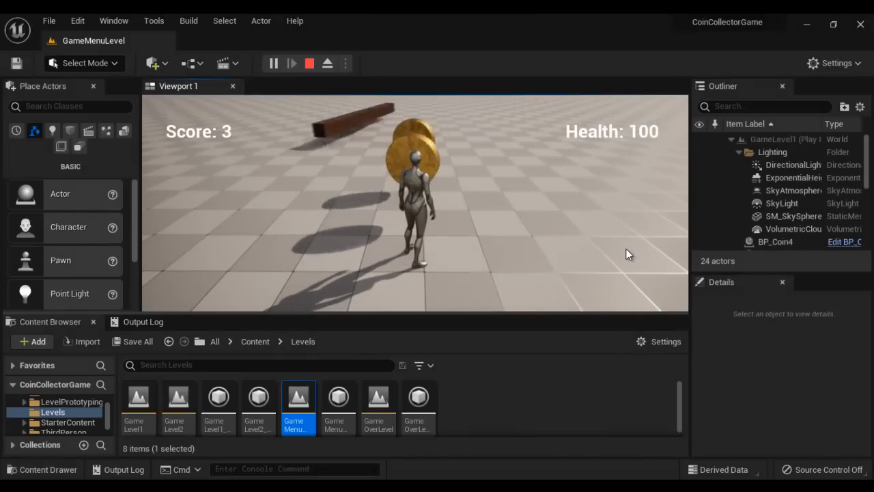
key("w")
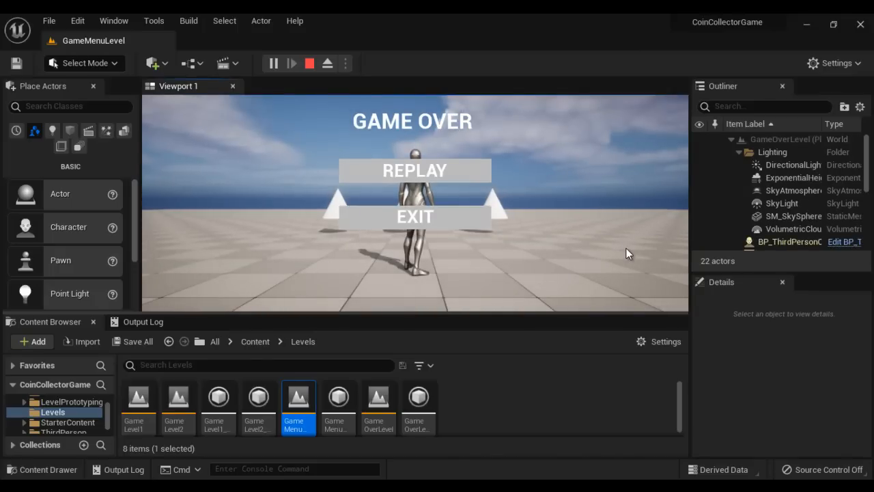
- Replay from the Game Over screen, start a new round and steer the character through three coins onto the portal
left_click(471, 172)
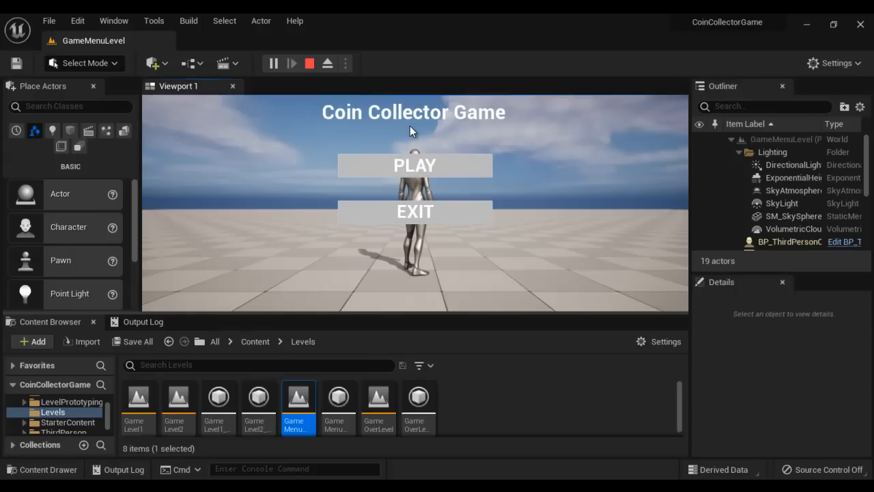
left_click(428, 170)
key("w")
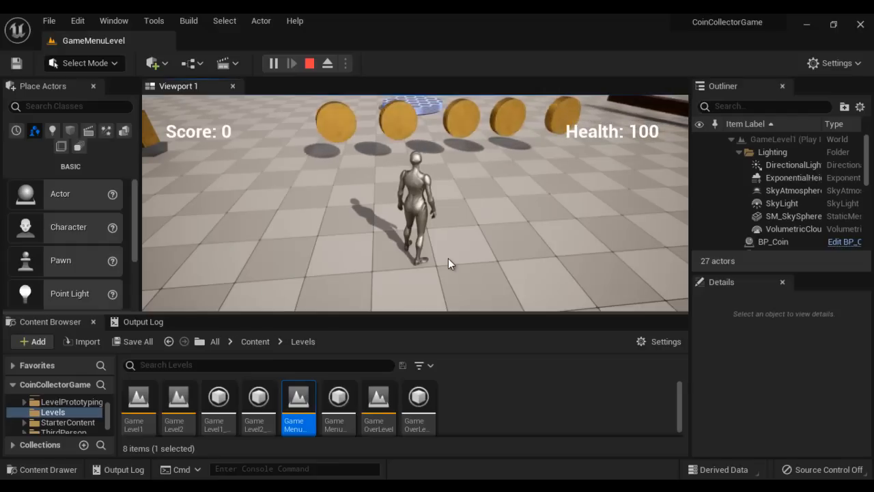
key("w")
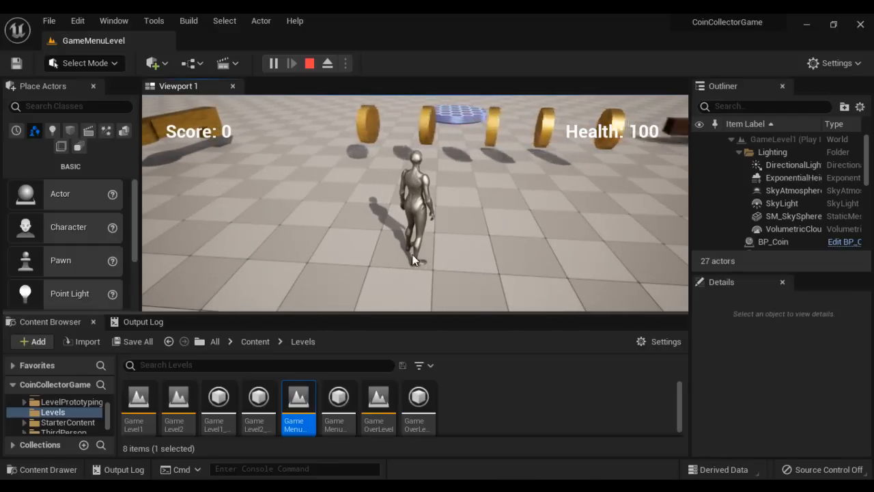
left_click_drag(422, 254, 251, 268)
key("w")
key("w")
key("w")
key("w")
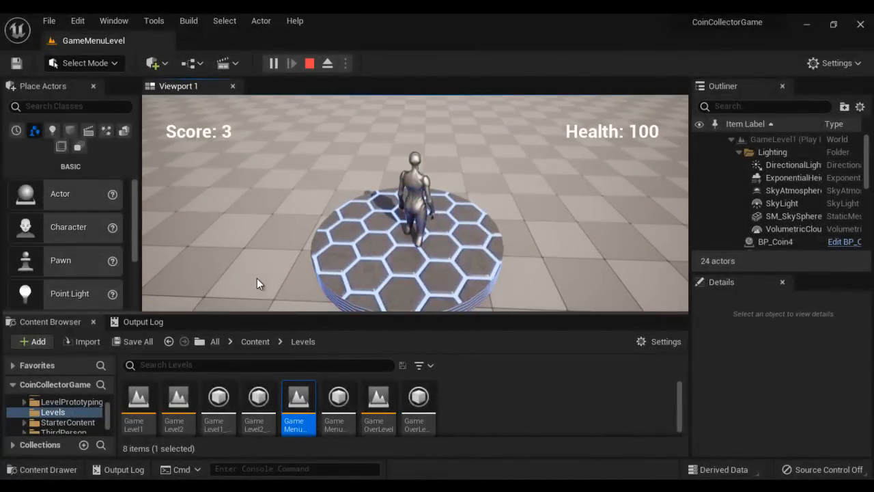
- Collect the key, enter the portal to reach GameLevel2 and end the play session
left_click_drag(257, 278, 654, 307)
key("w")
key("w")
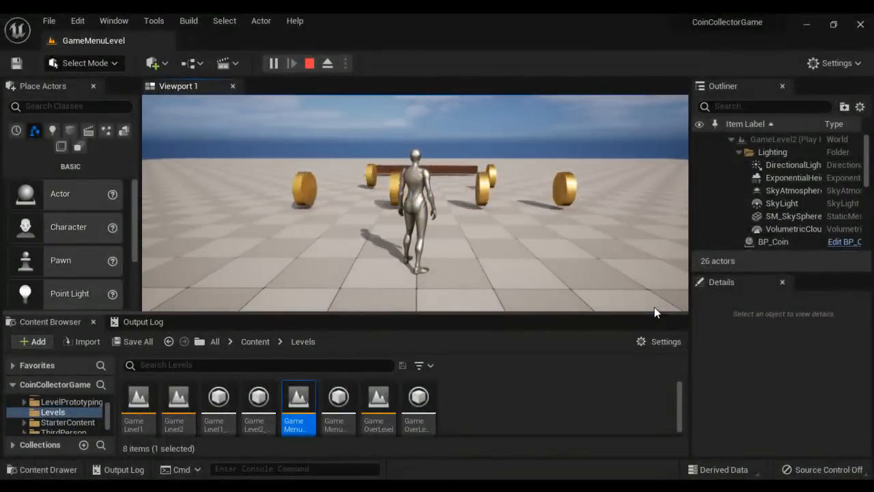
key("Escape")
- Open the BP_ThirdPersonCharacter blueprint from the ThirdPerson Blueprints folder and examine the portal's score and key condition up to the Open Level node
scroll(65, 416, "down", 2)
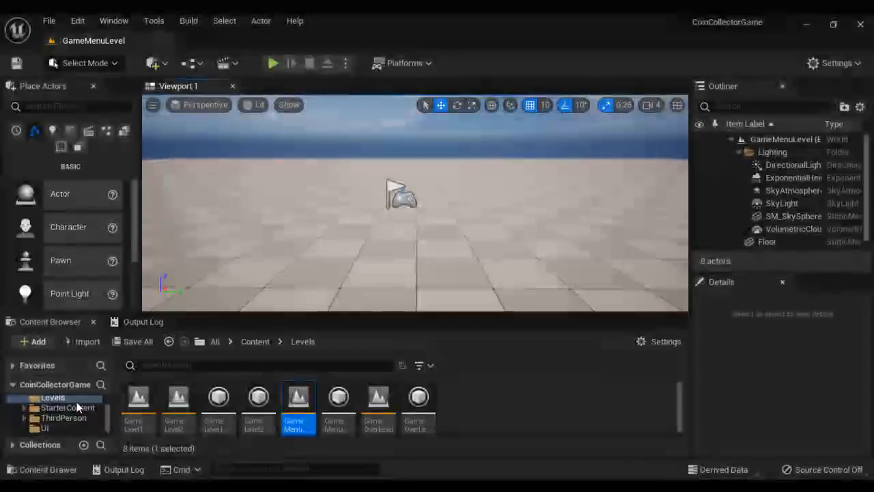
left_click(65, 418)
double_click(136, 396)
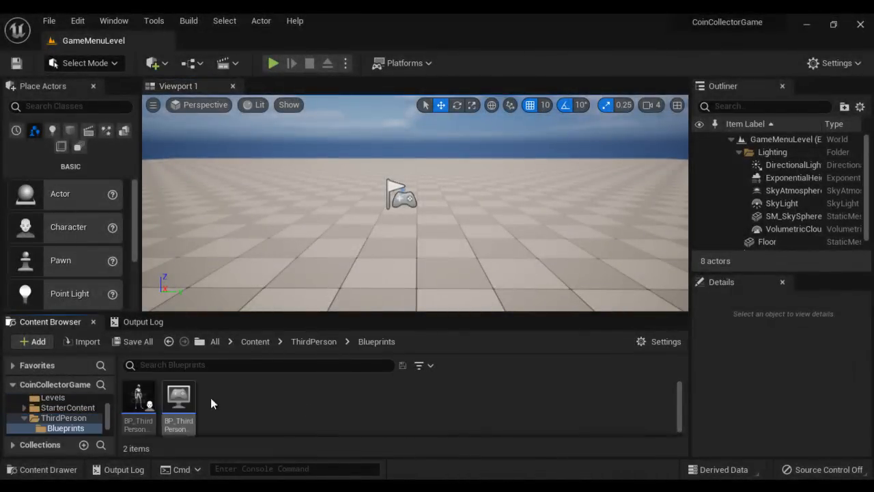
left_click(138, 399)
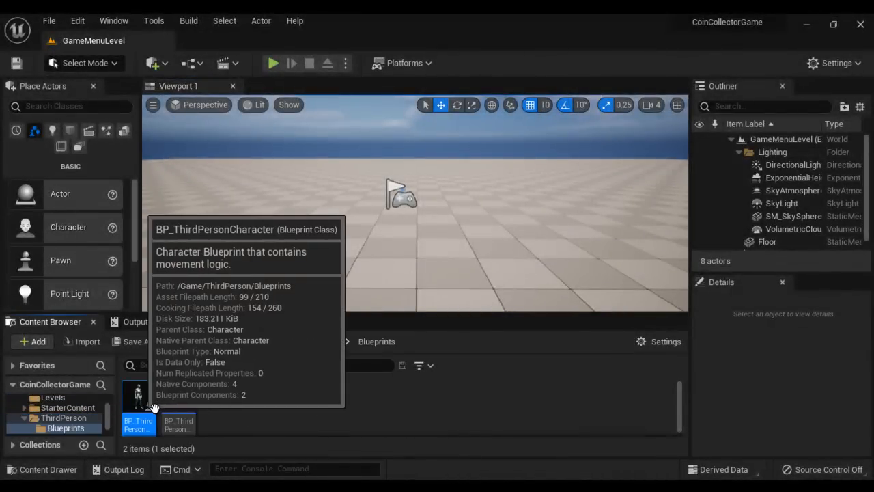
double_click(138, 402)
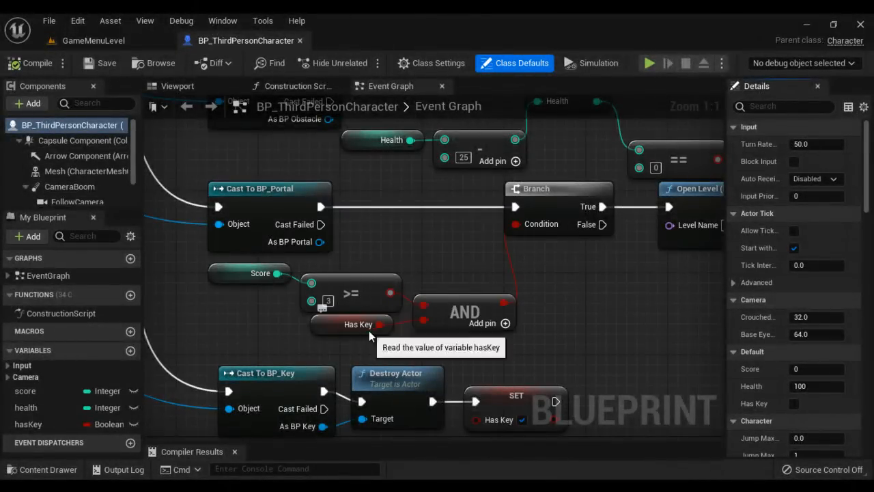
right_click_drag(399, 305, 256, 304)
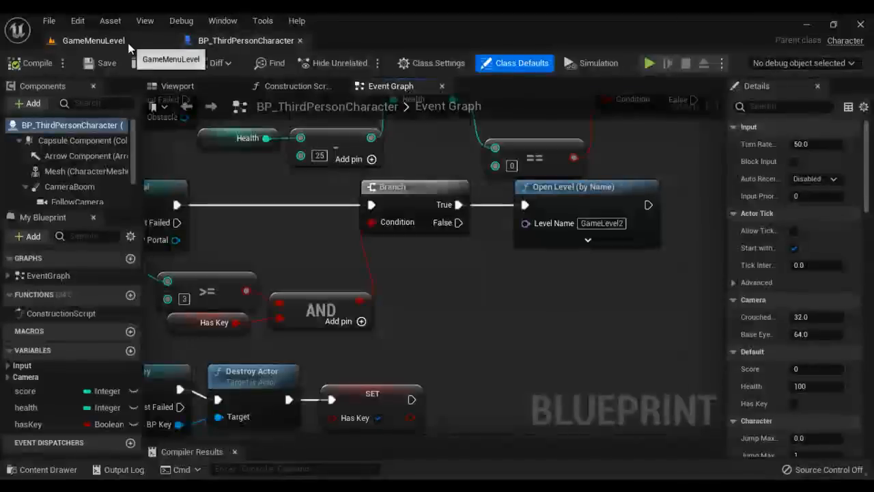
- Return to the level editor and open GameLevel1 from the Levels folder
left_click(93, 40)
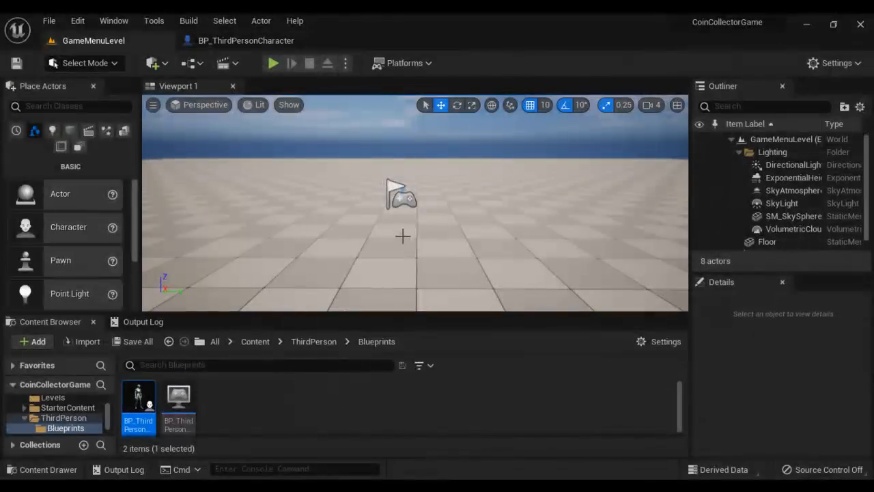
scroll(68, 413, "up", 1)
left_click(53, 417)
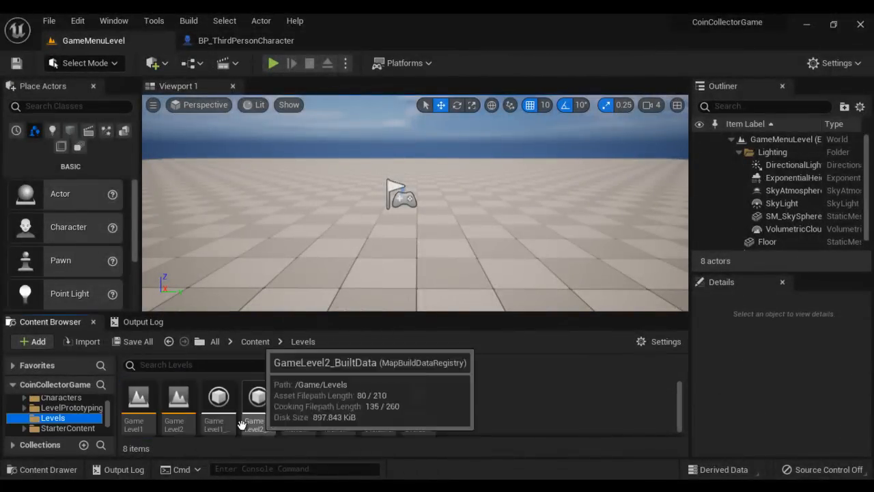
double_click(138, 403)
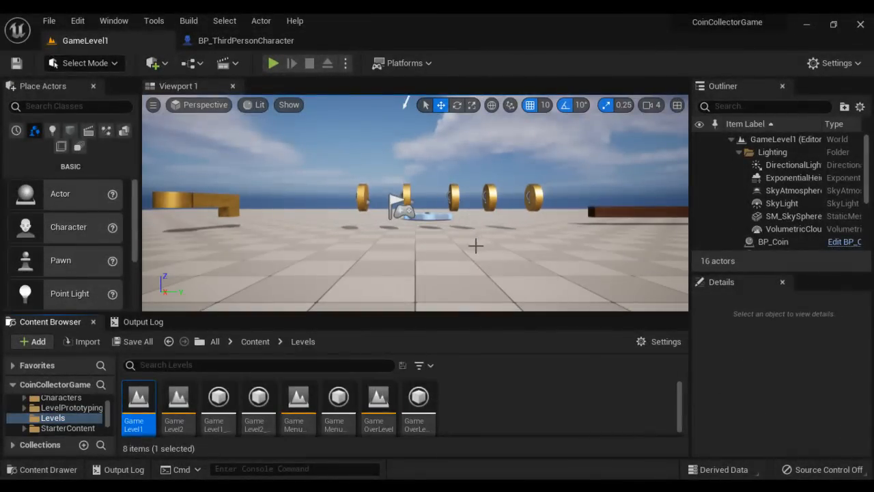
- Raise BP_Key and move it away from the coins along negative Y, setting its Z location to 600
left_click_drag(476, 245, 477, 291, "alt")
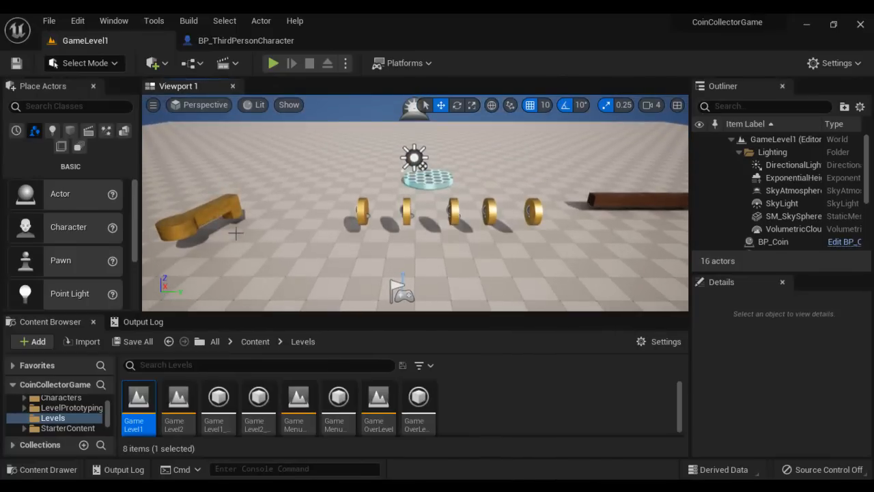
left_click(204, 213)
scroll(293, 204, "down", 5)
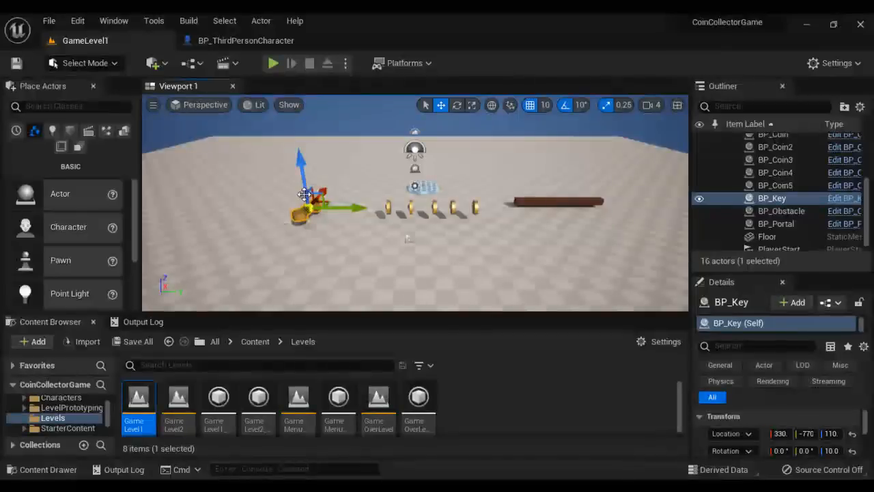
left_click_drag(303, 172, 242, 146)
scroll(298, 197, "down", 3)
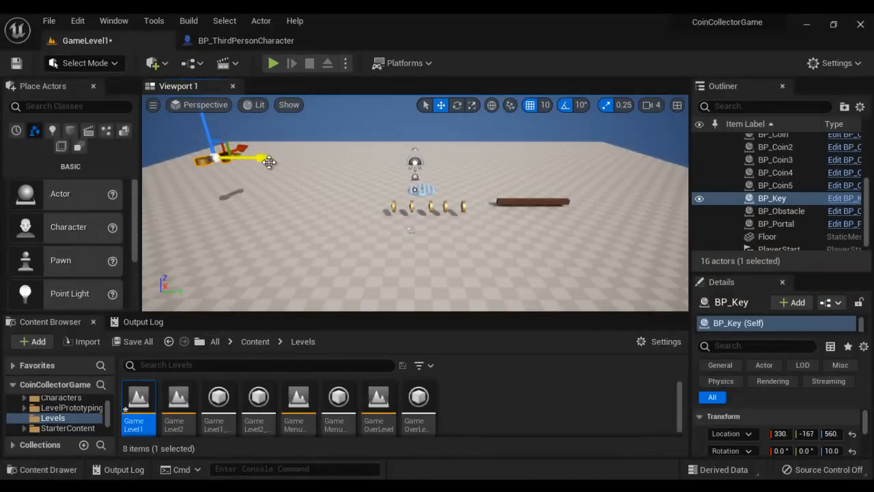
left_click_drag(269, 161, 247, 162)
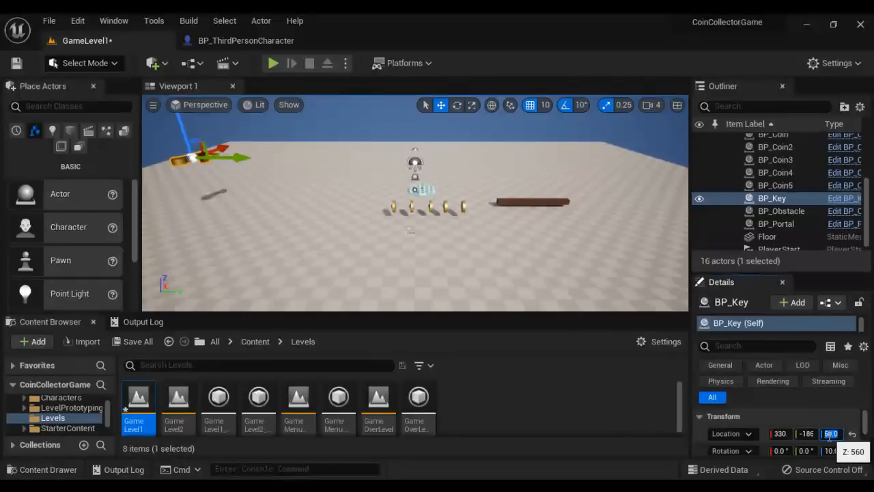
left_click(829, 434)
type("600")
key("Return")
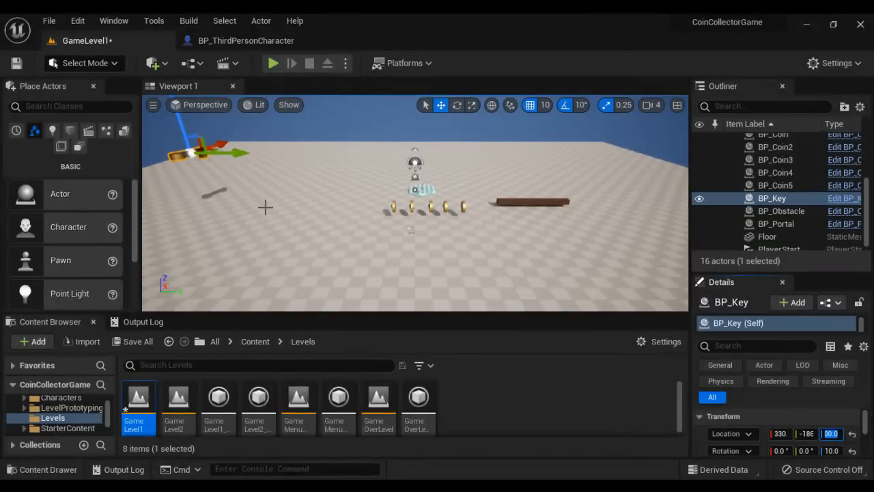
- Place a Cube shape in the level at the key's position
key("f")
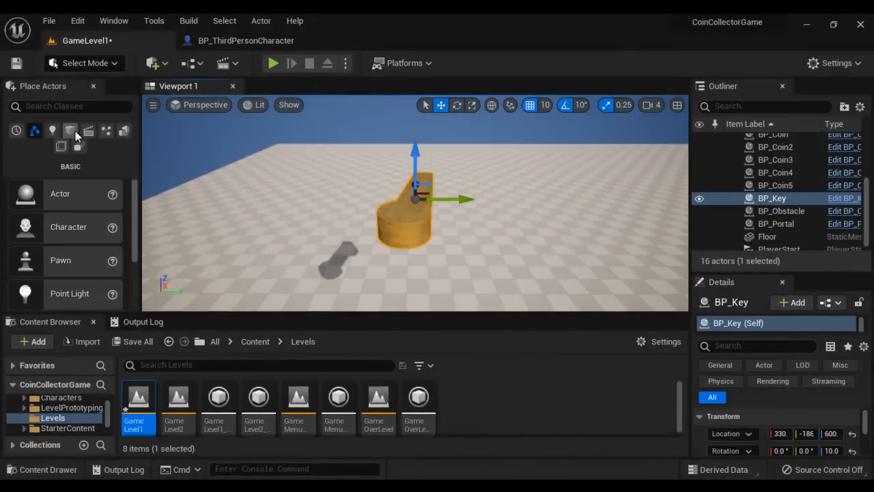
left_click(69, 131)
left_click_drag(98, 195, 413, 215)
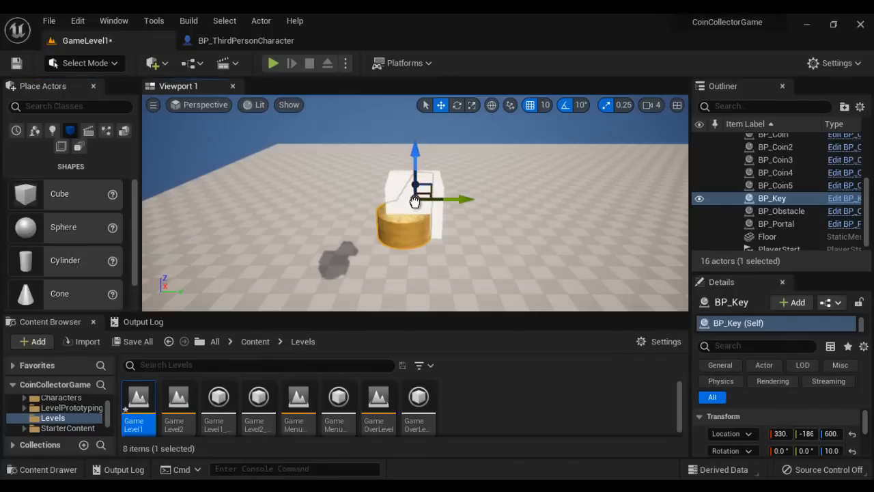
- Scale the cube to 8 in X, 12 in Y and 0.5 in Z to form a flat platform
left_click_drag(691, 274, 627, 273)
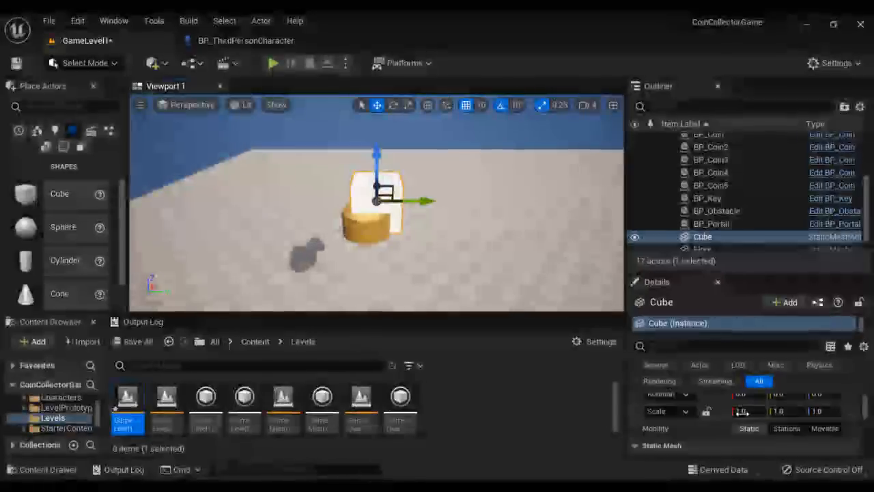
scroll(751, 410, "down", 2)
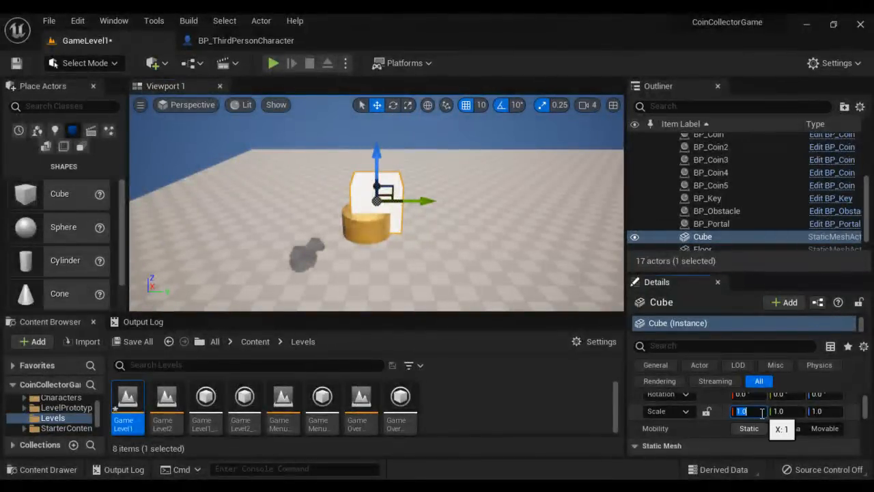
left_click(747, 411)
type("8")
key("Return")
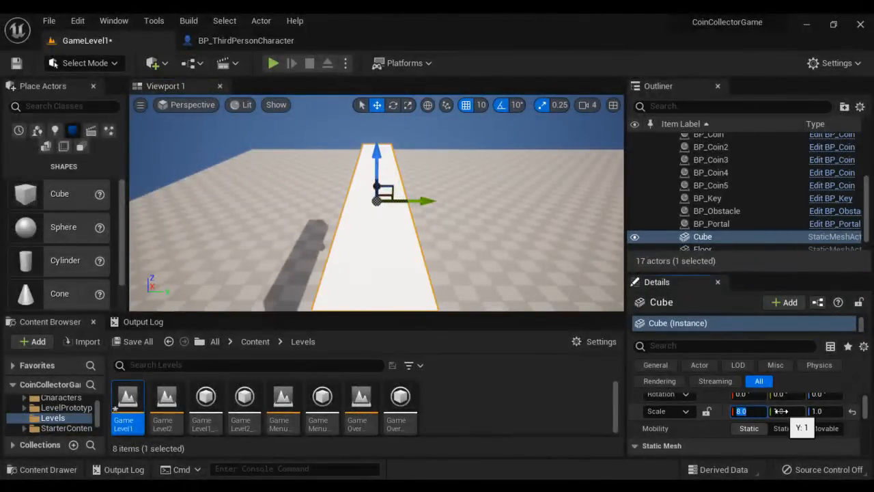
type("12")
key("Return")
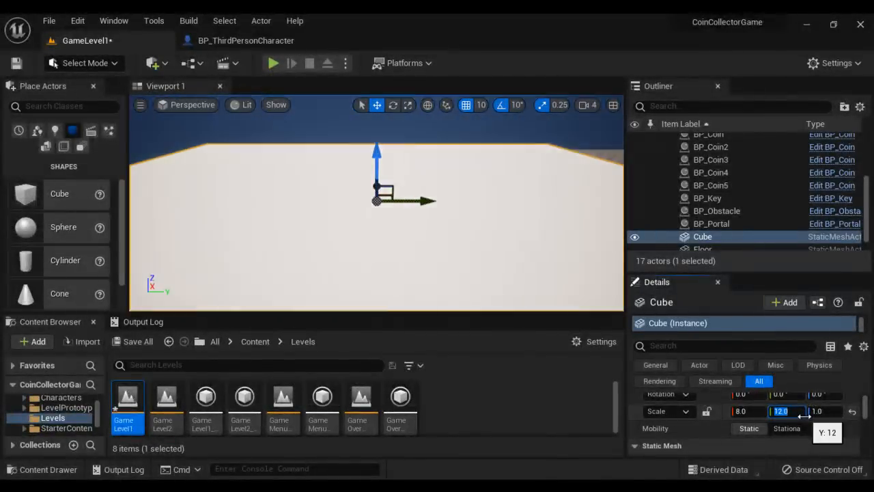
left_click(831, 410)
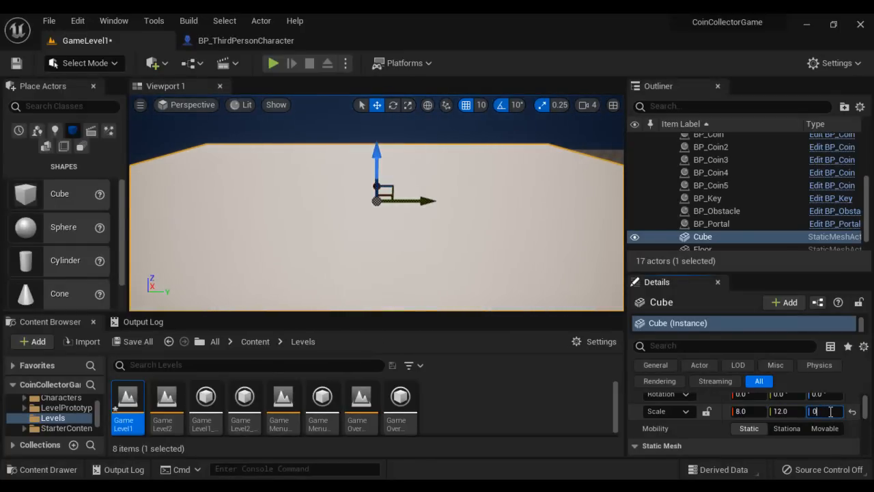
type("0.5")
key("Return")
- Lower the platform beneath the key and move BP_Key toward one of the platform's far corners
scroll(480, 232, "down", 8)
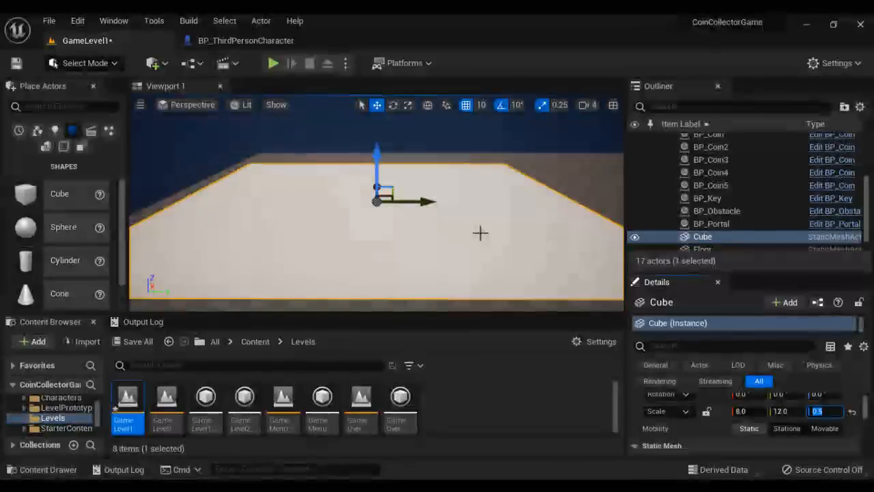
left_click_drag(381, 155, 382, 172)
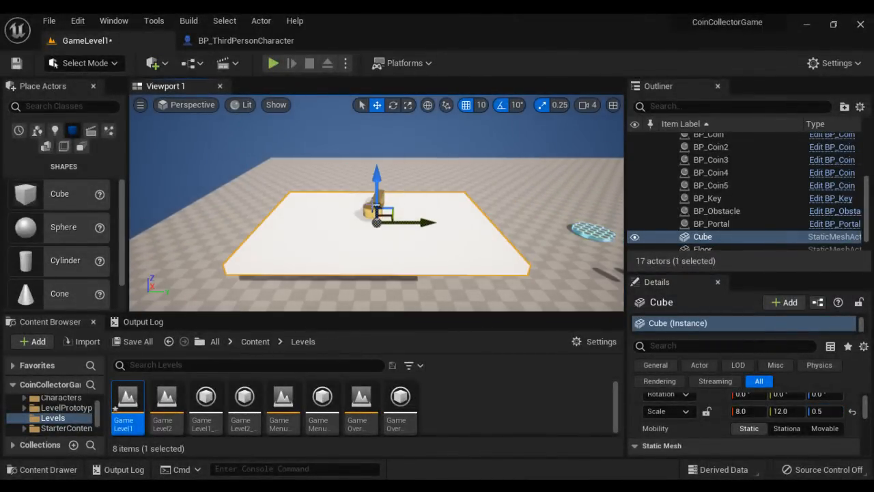
left_click(368, 209)
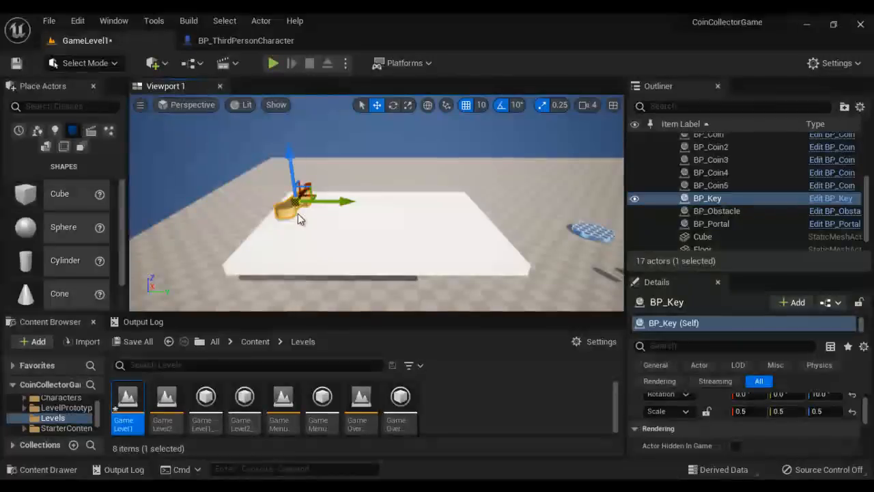
- Play-test the level by running the character past the coins and around the raised platform, and end the play session
left_click(272, 63)
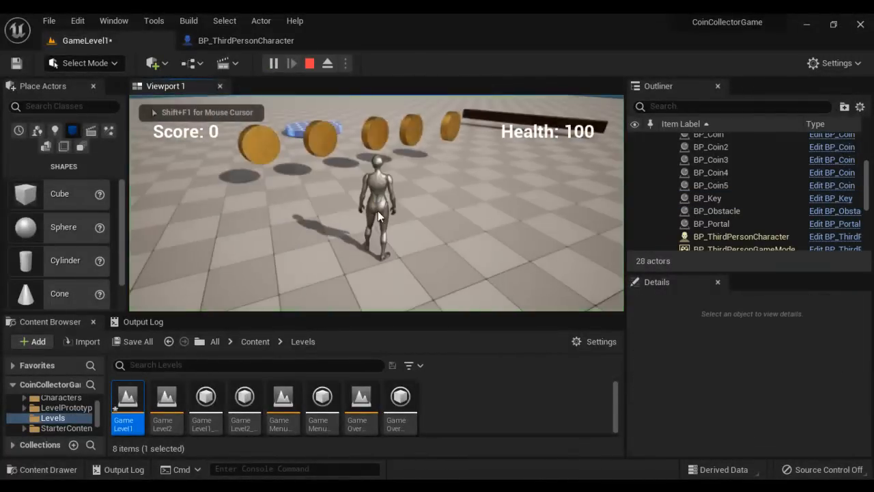
key("w")
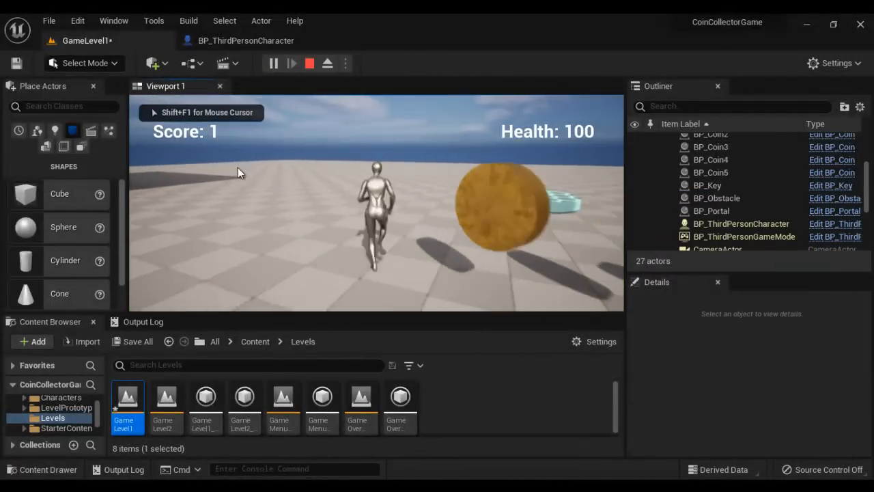
key("w")
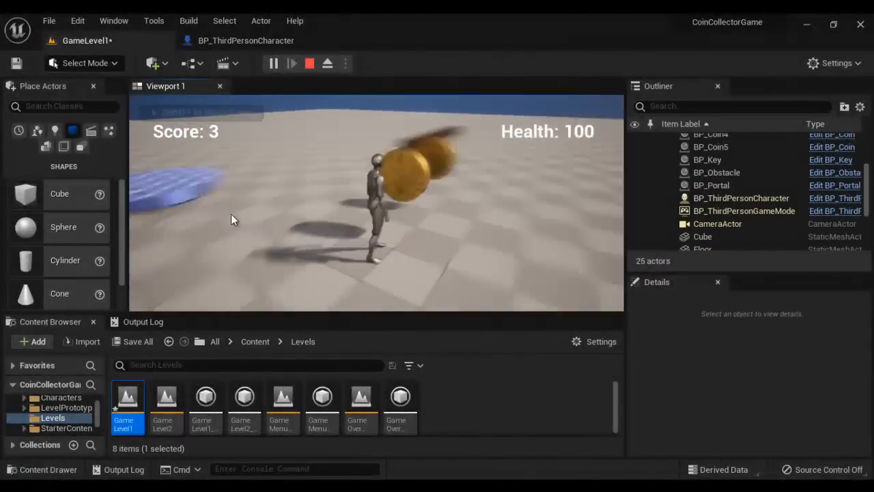
key("w")
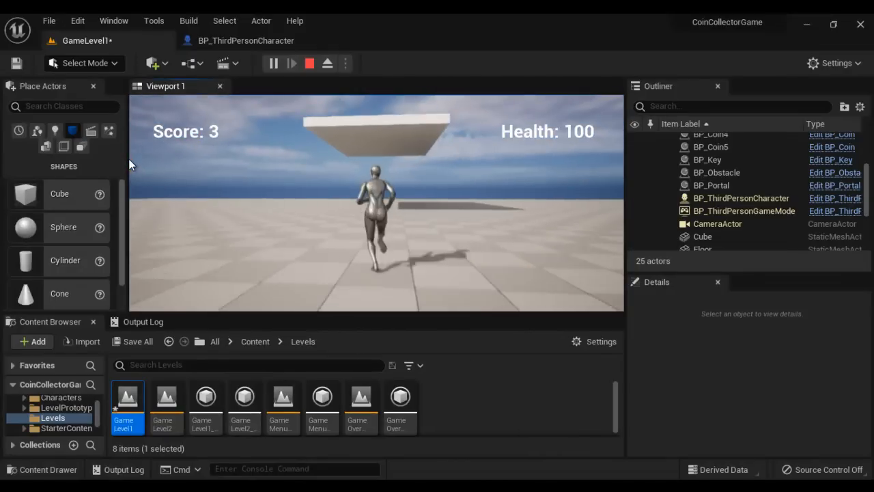
key("w")
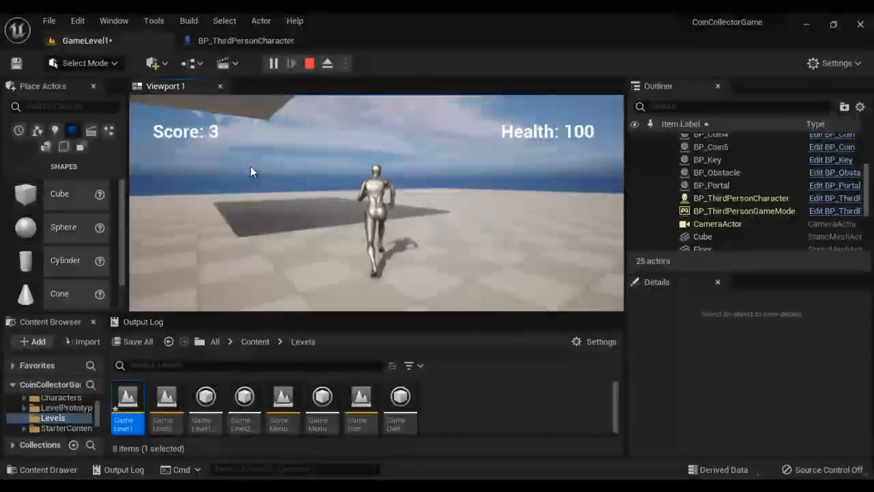
key("w")
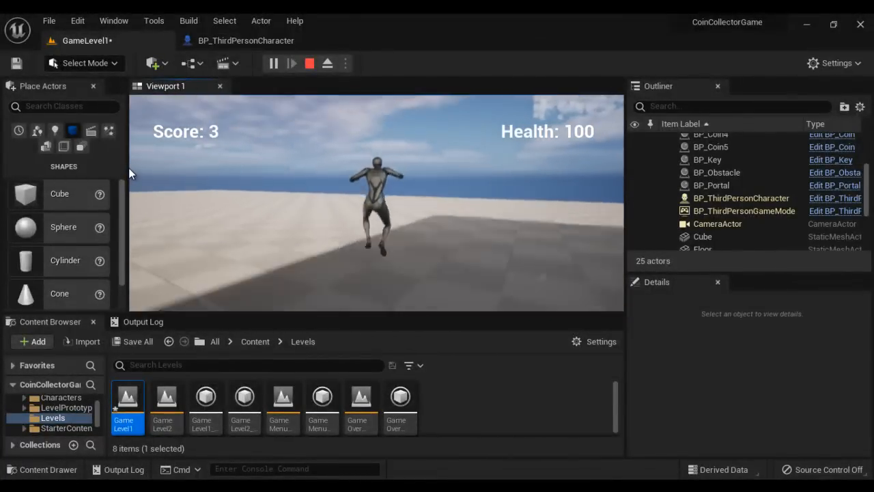
key("w")
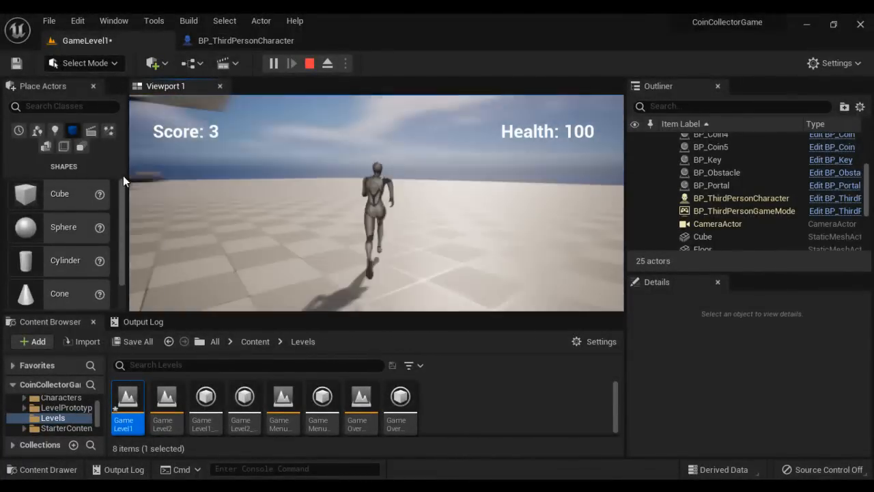
key("w")
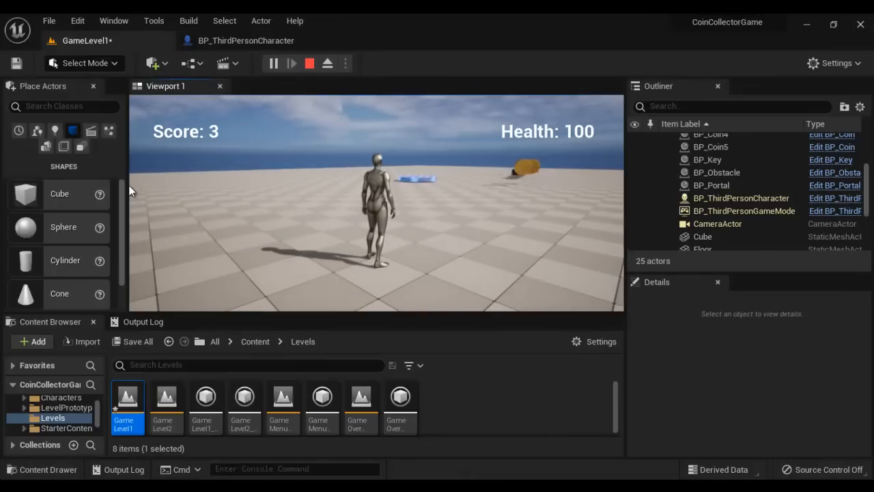
key("Escape")
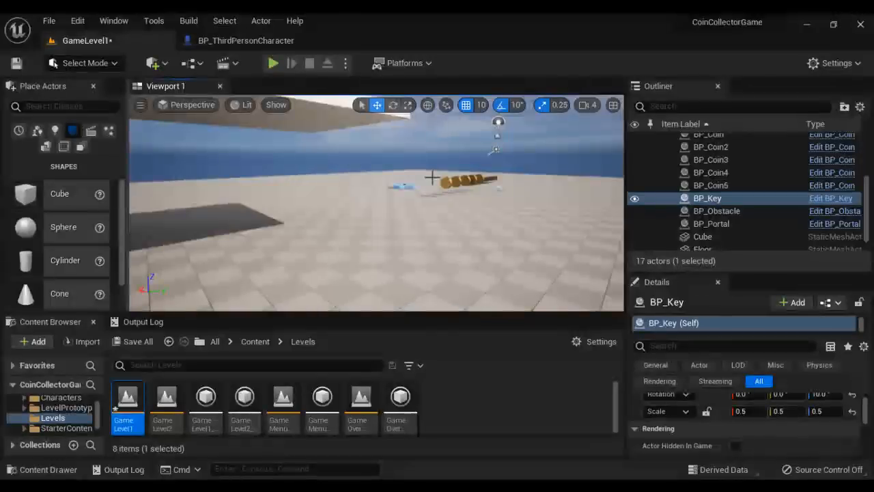
- Create an Actor Blueprint class named BP_Platform in the Blueprints folder
key("f")
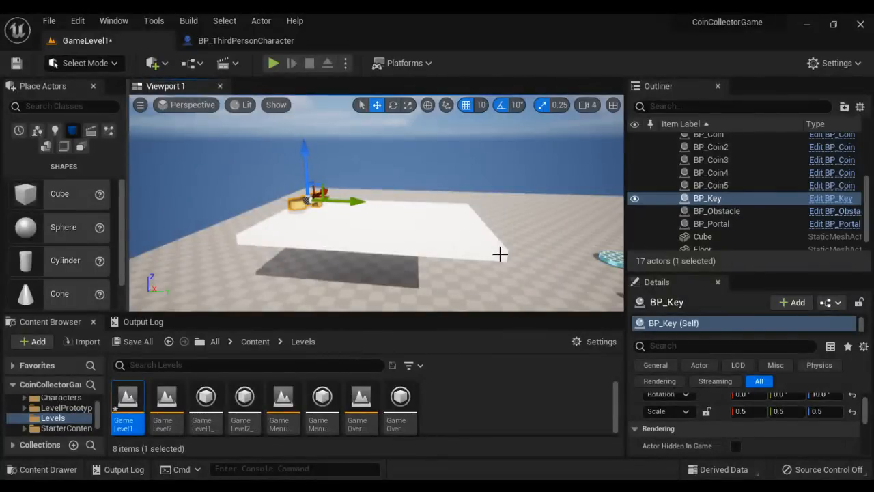
scroll(68, 413, "up", 3)
left_click(68, 422)
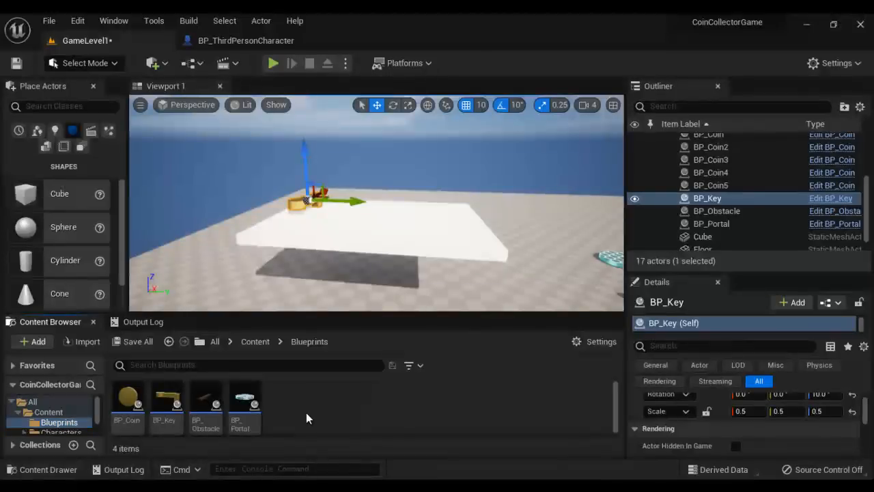
right_click(306, 412)
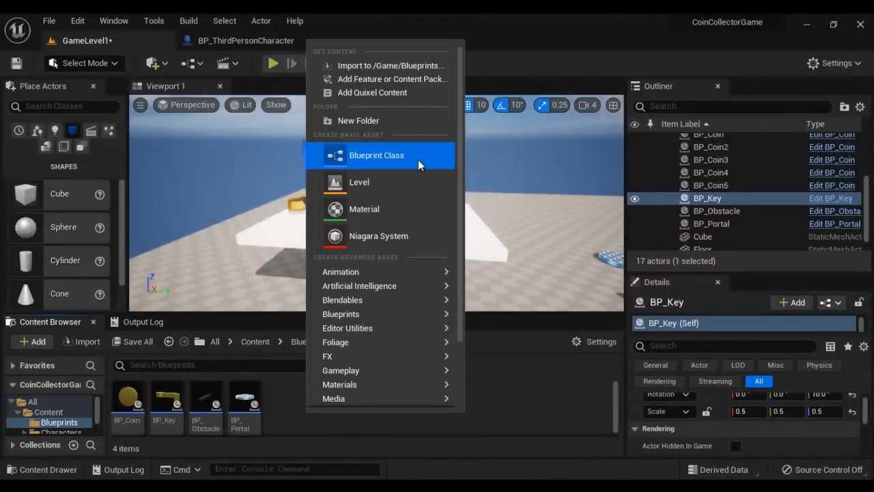
left_click(417, 159)
left_click(330, 151)
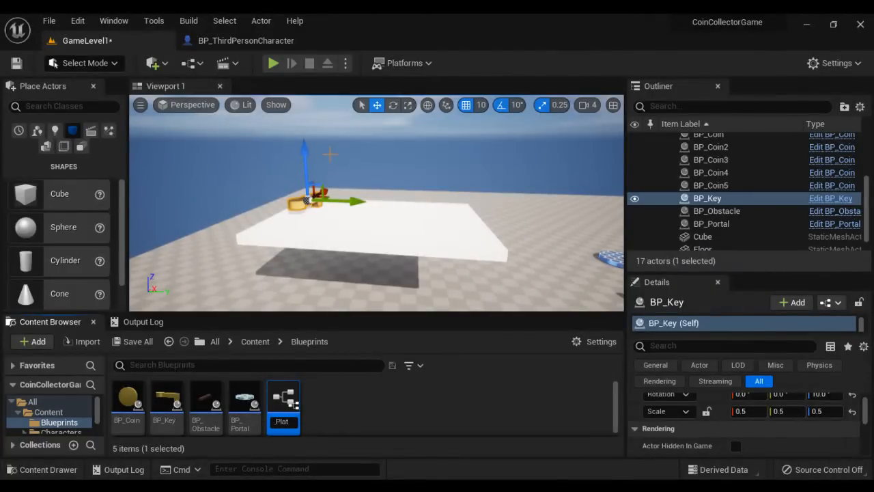
type("BP_Platform")
key("Return")
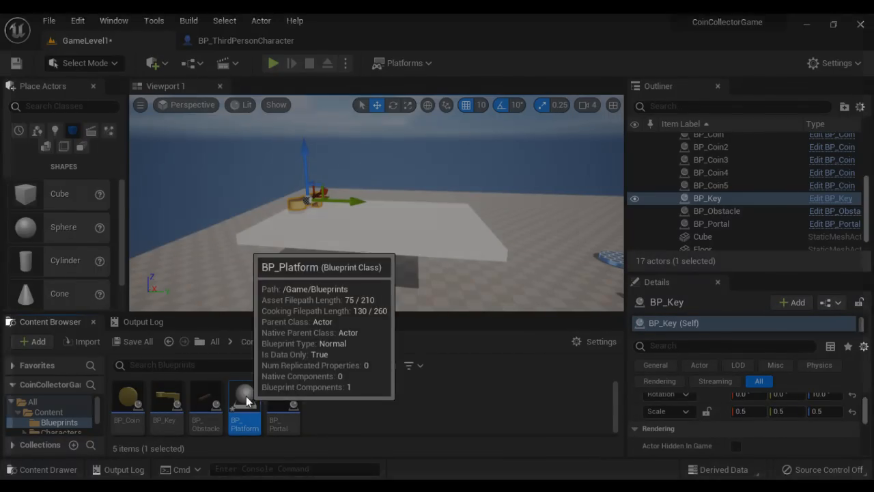
- Open BP_Platform for editing, dock its editor beside the other open tabs, and add a Cube component
double_click(246, 403)
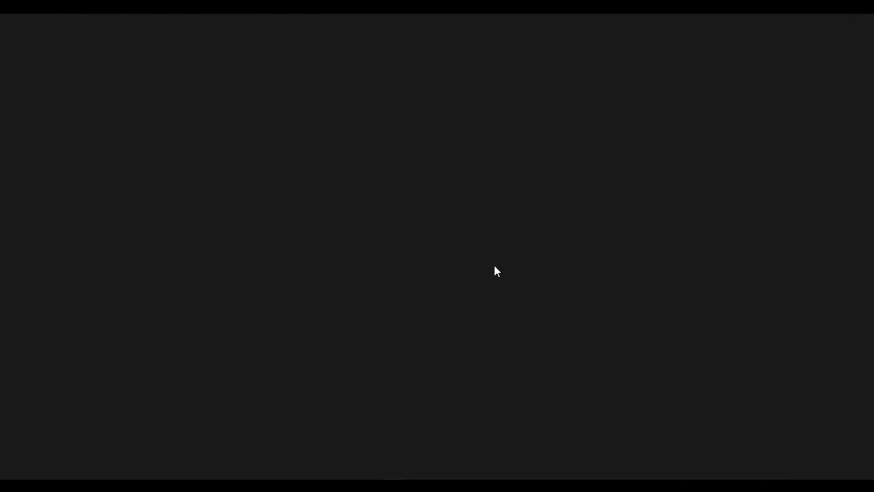
left_click_drag(131, 45, 397, 50)
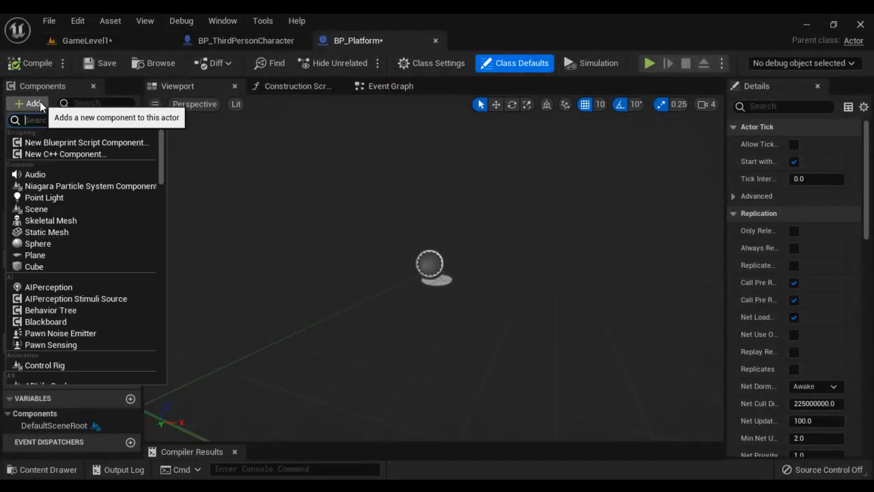
left_click(33, 266)
left_click(82, 176)
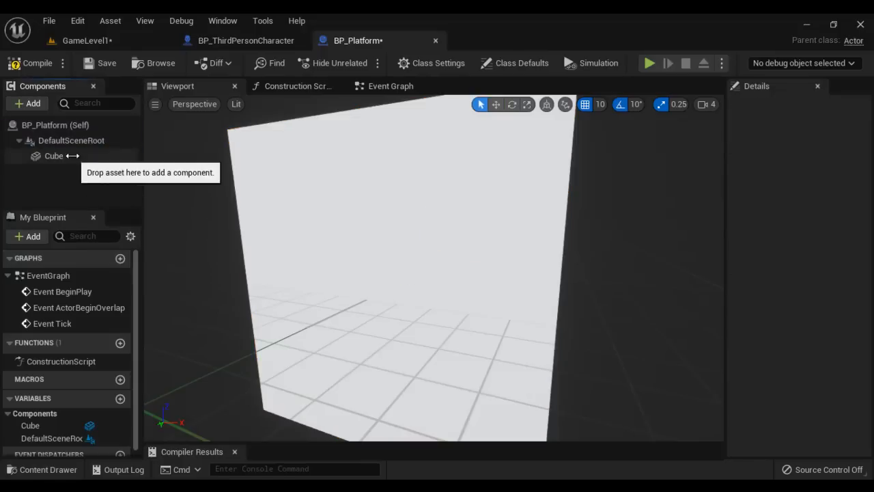
- Scale BP_Platform's Cube component to 8 in X, 8 in Y and 0.5 in Z
left_click(73, 156)
scroll(616, 267, "down", 6)
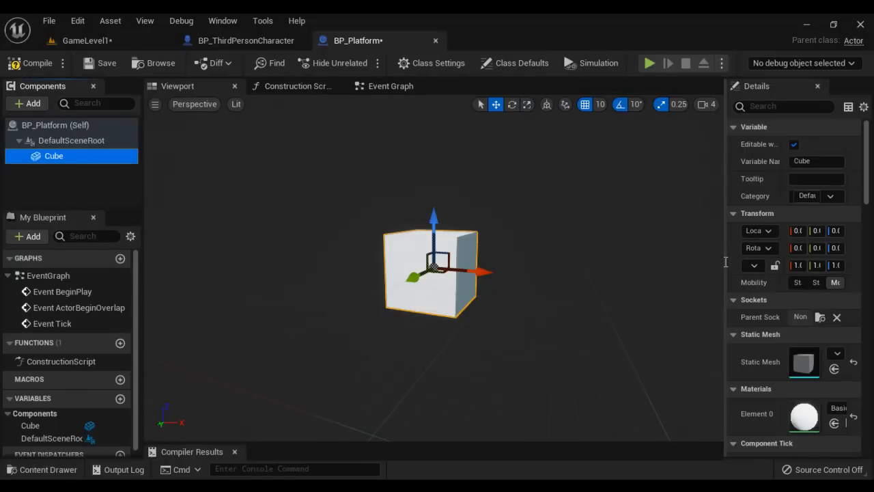
left_click_drag(726, 266, 639, 265)
left_click(753, 267)
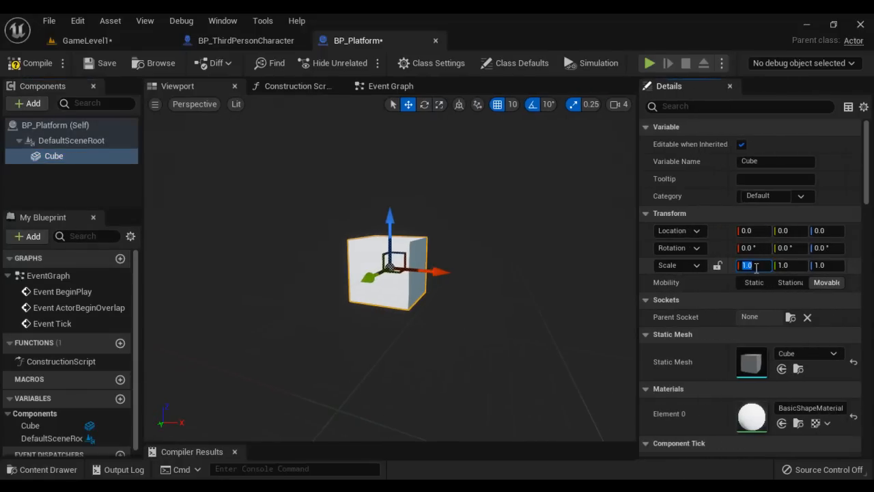
key("Return")
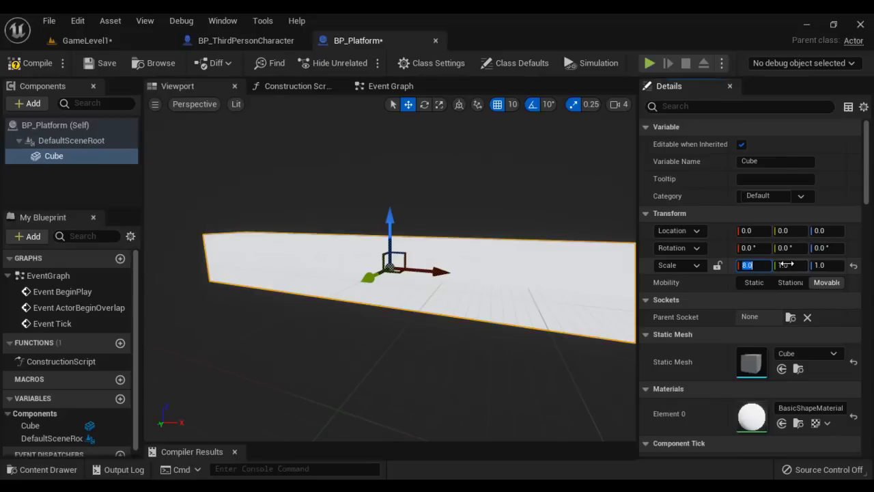
key("Return")
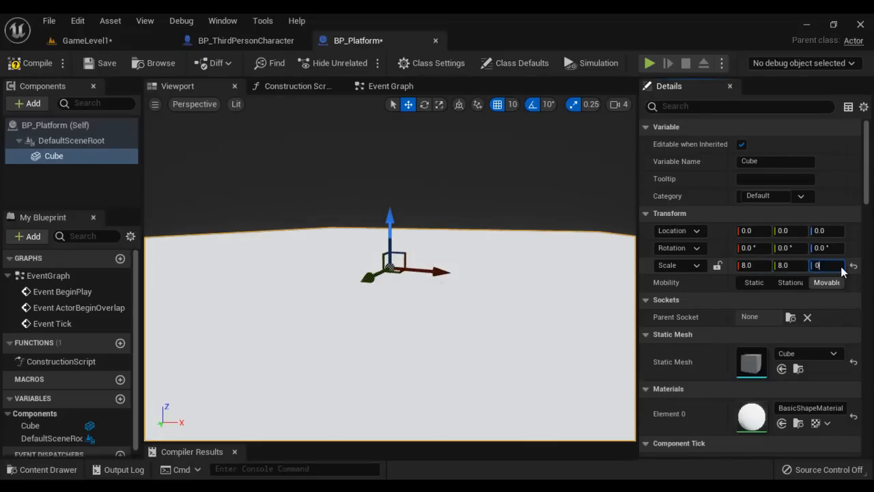
type("0.5")
key("Return")
scroll(471, 272, "down", 5)
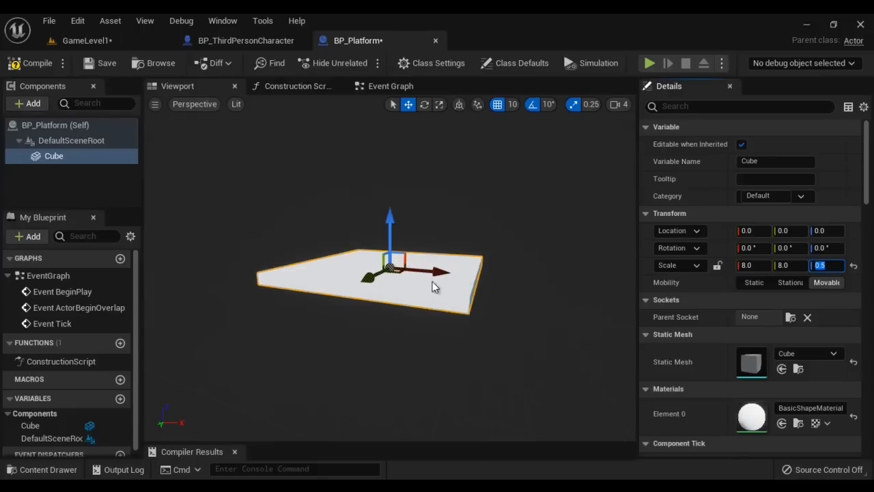
- Add an Interp To Movement component to BP_Platform, keeping its default name
left_click(79, 183)
left_click(38, 103)
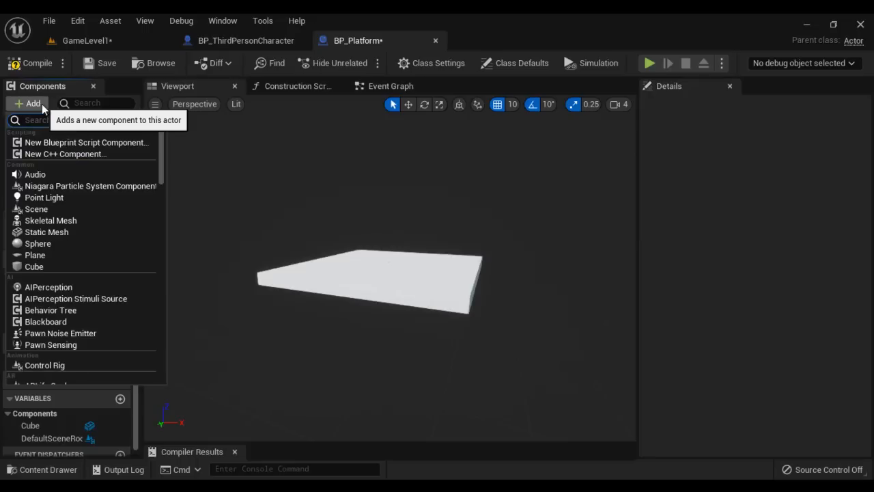
type("inter")
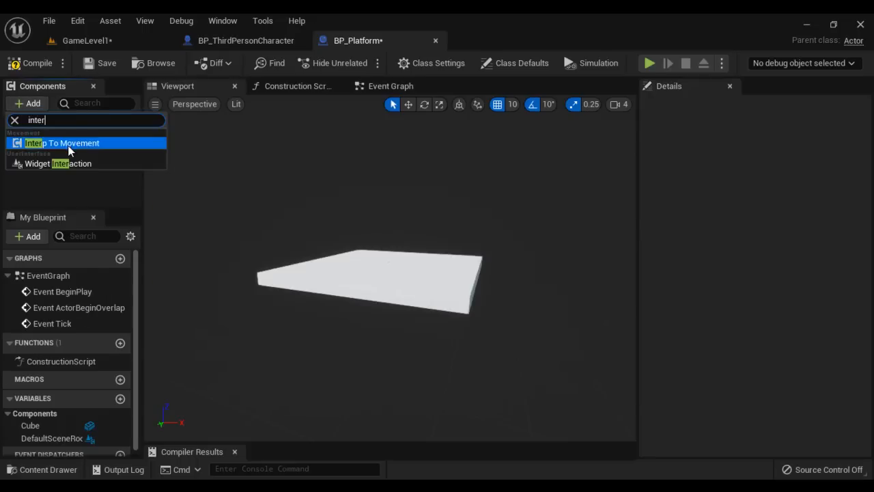
left_click(69, 143)
key("Return")
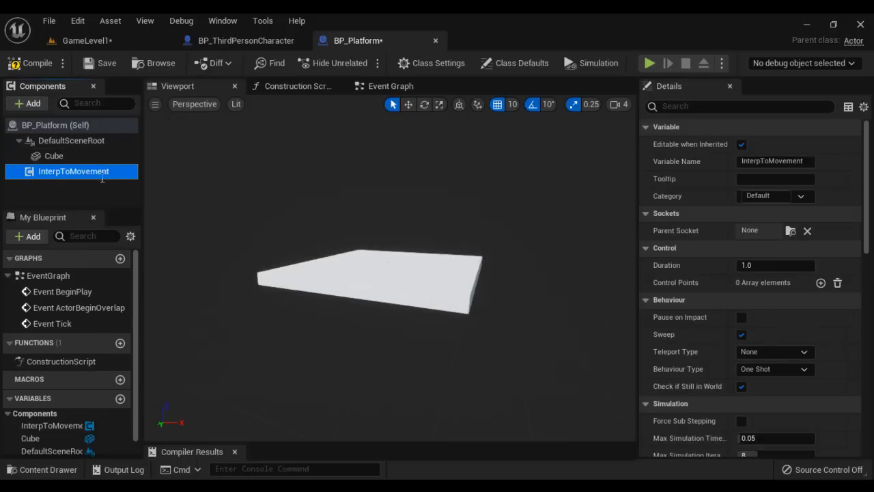
- Set the InterpToMovement component's duration to 4 and its behaviour type to Ping Pong
left_click(751, 265)
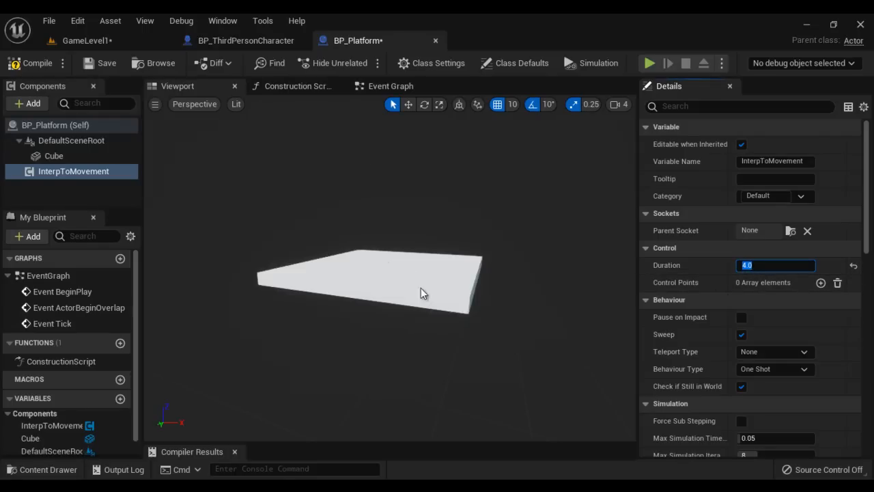
left_click(807, 368)
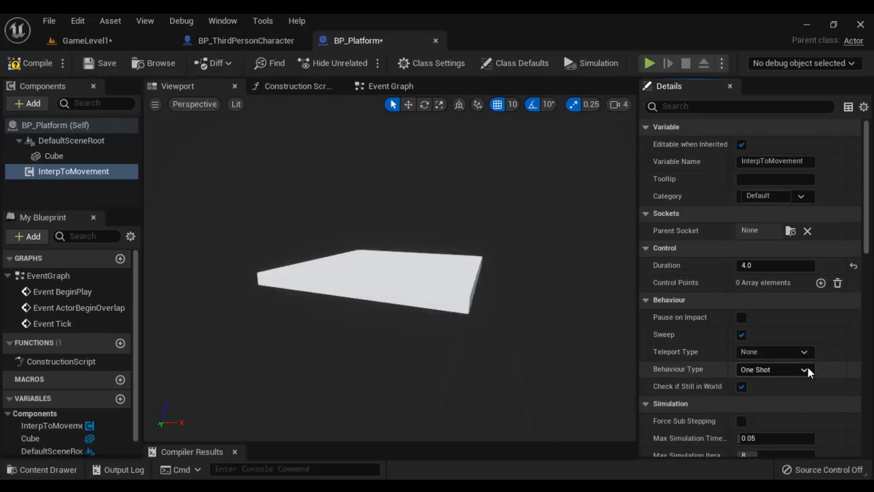
left_click(759, 419)
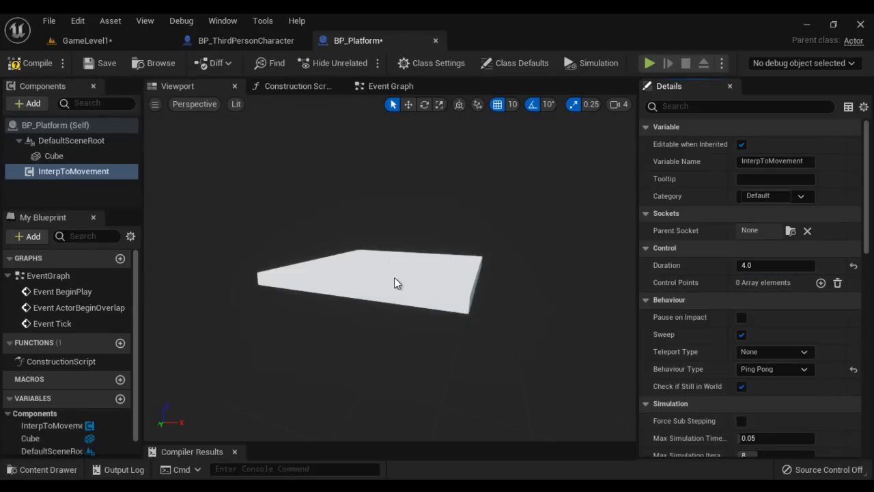
left_click(792, 371)
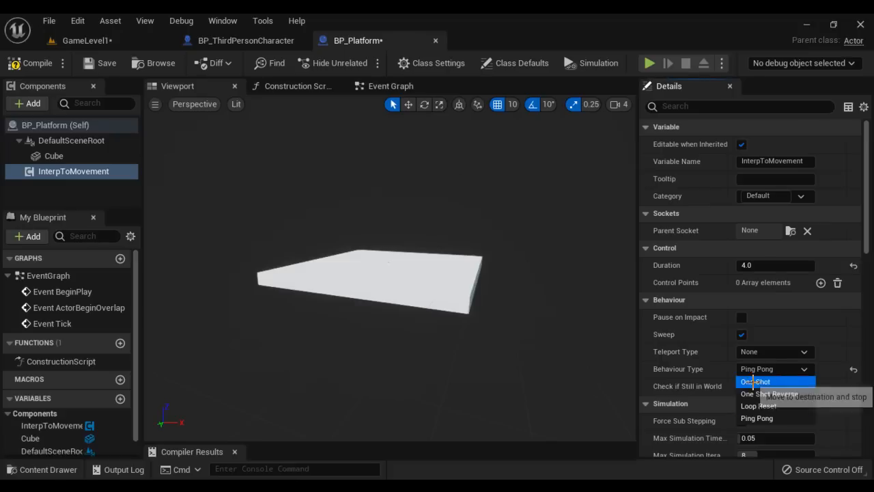
left_click(757, 417)
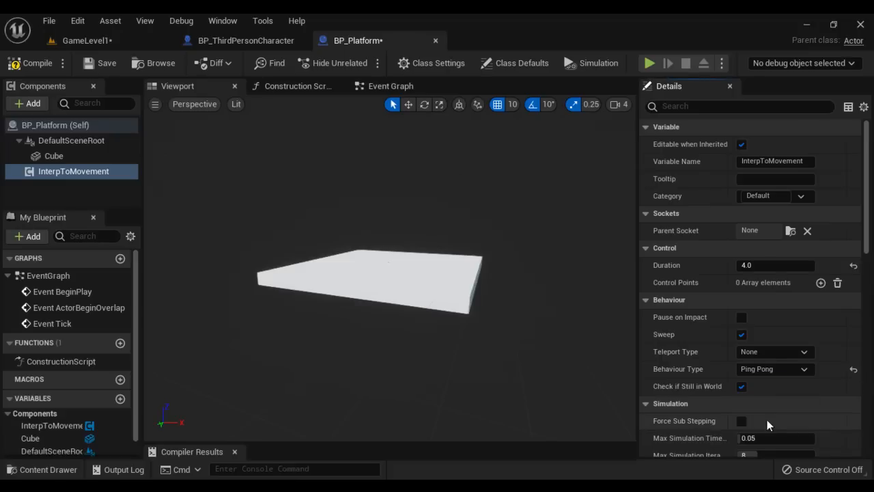
- Add a Vector variable named targetPosition to BP_Platform and compile the blueprint
left_click(40, 398)
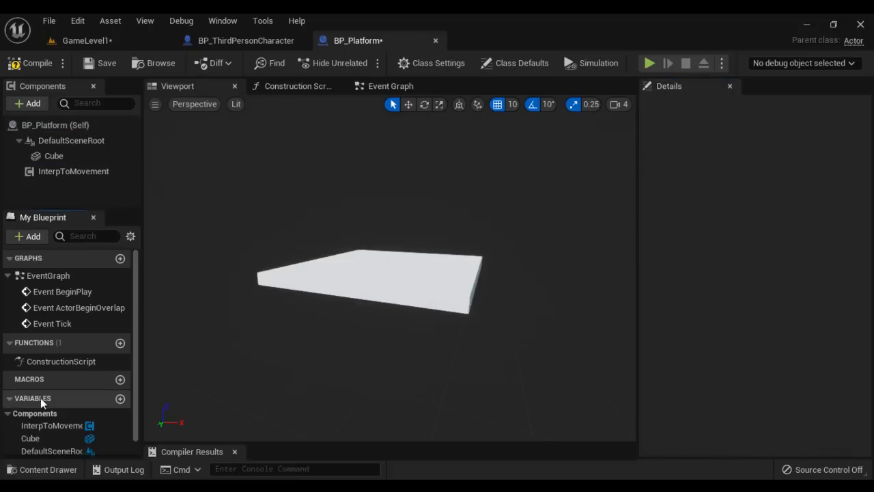
left_click(120, 398)
type("tar")
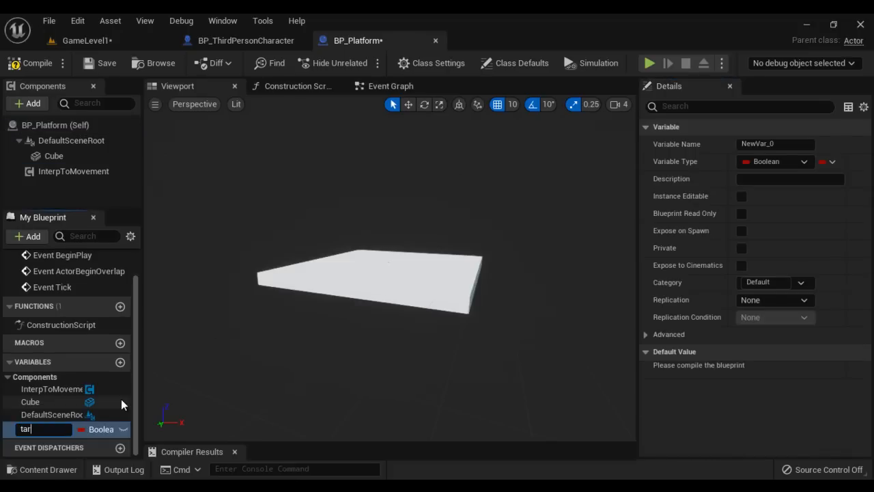
type("getPosition")
key("Return")
left_click(113, 427)
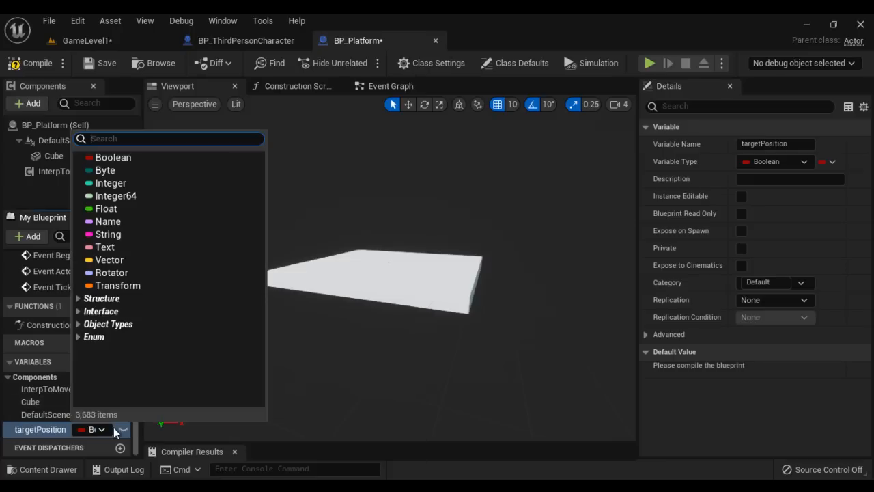
left_click(121, 262)
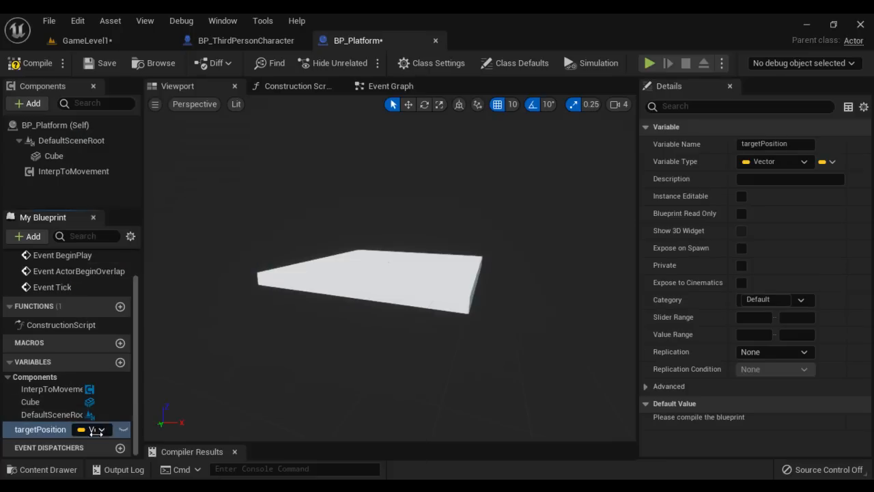
left_click(38, 63)
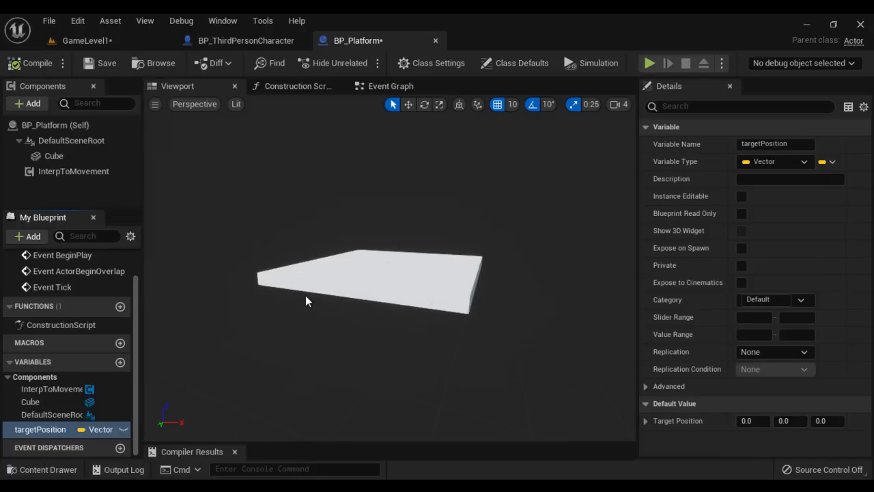
- Make the targetPosition variable instance editable and enable its 3D widget
left_click(742, 196)
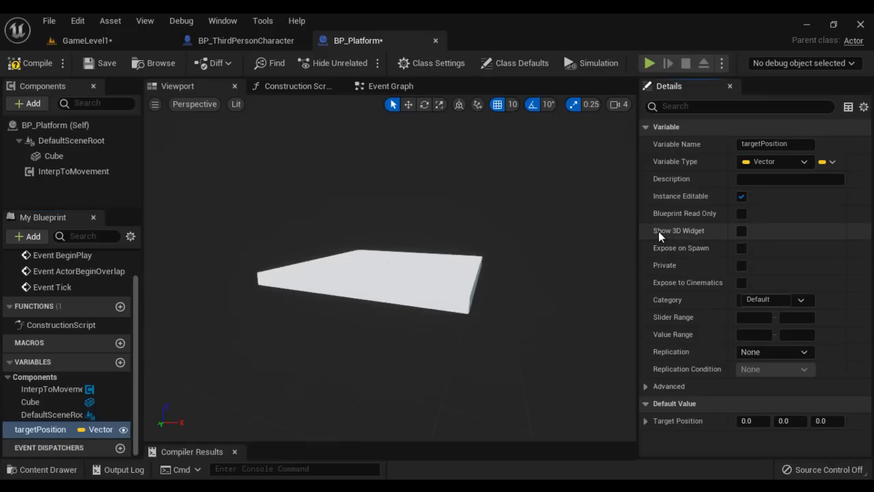
left_click(741, 231)
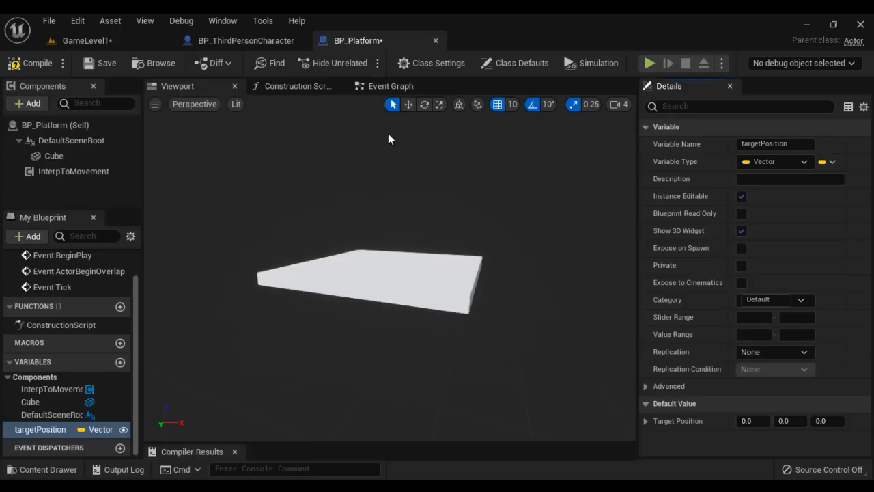
- In BP_Platform's Construction Script, add an Add Control Point Position node targeting InterpToMovement and connect it to the script's entry node
left_click(86, 173)
left_click(293, 88)
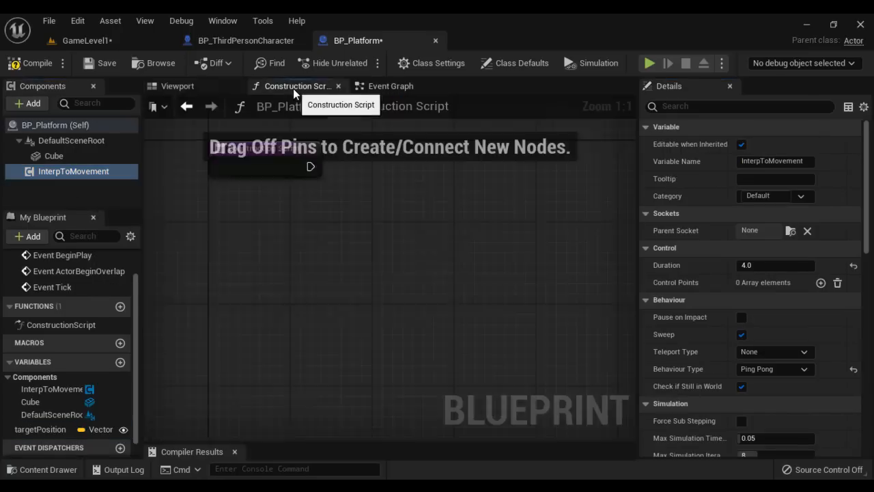
right_click_drag(503, 233, 292, 163)
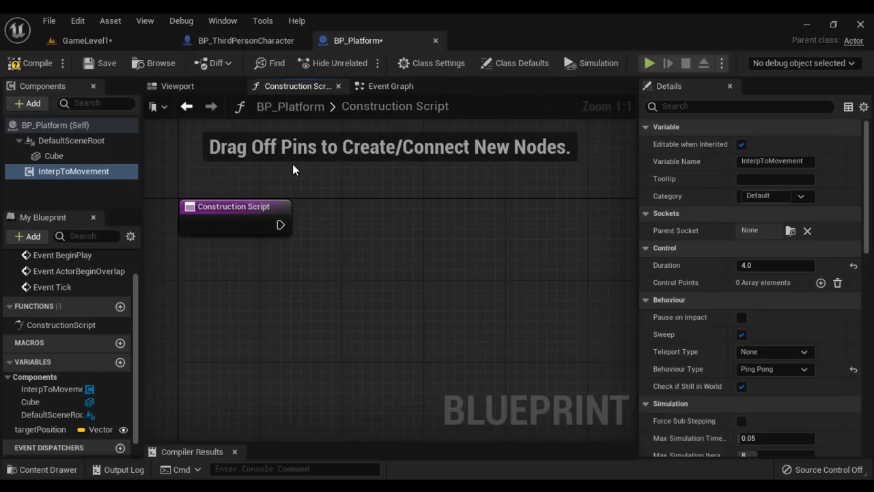
left_click_drag(74, 174, 213, 284)
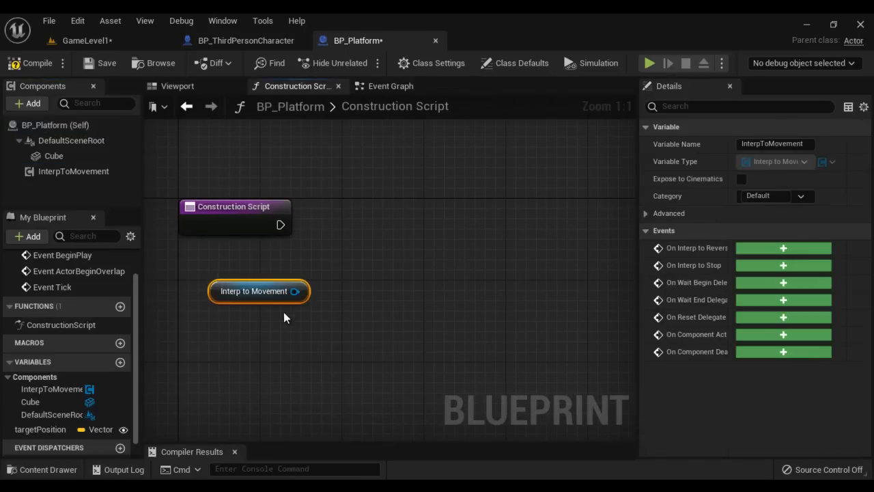
left_click_drag(294, 291, 342, 245)
type("add c")
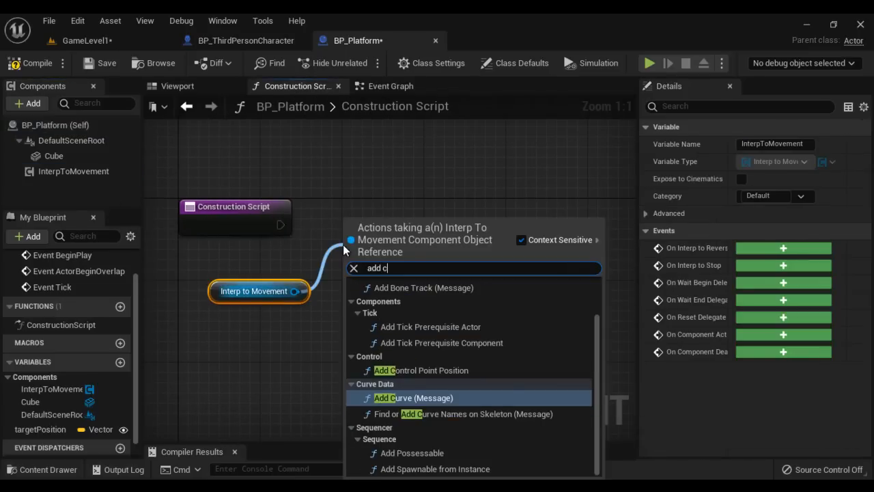
type("ontr")
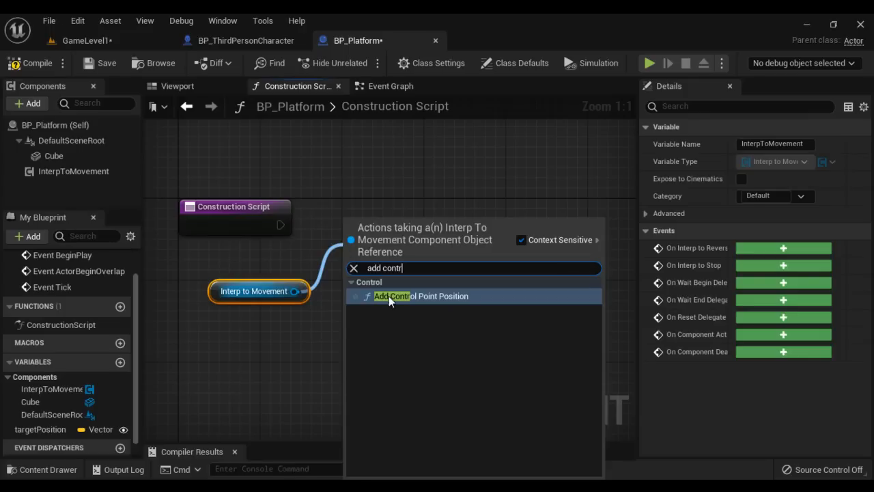
left_click(388, 295)
left_click_drag(280, 225, 372, 228)
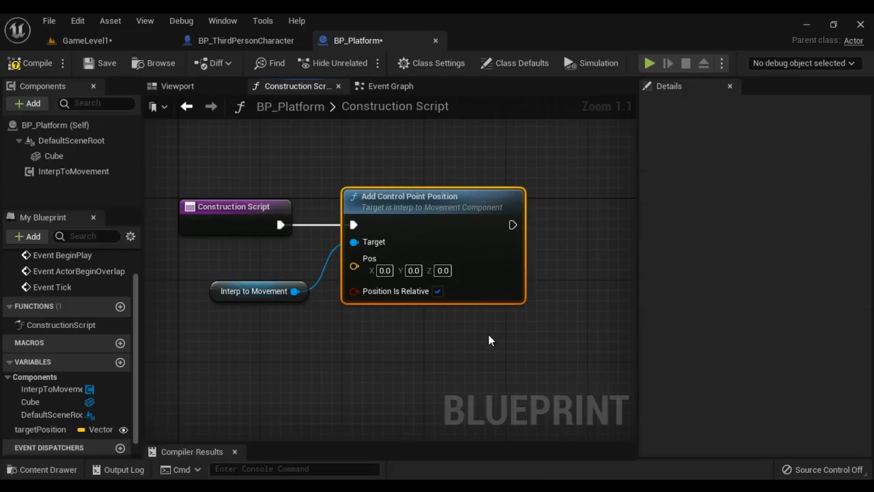
- Add a second Add Control Point Position node with its own Interp to Movement reference and chain it after the first one
left_click(61, 156)
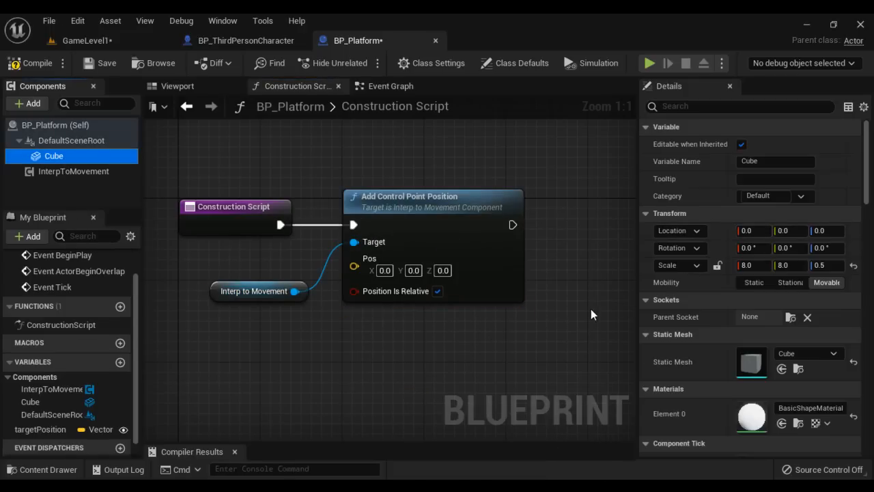
left_click_drag(590, 308, 437, 287)
right_click_drag(517, 351, 413, 292)
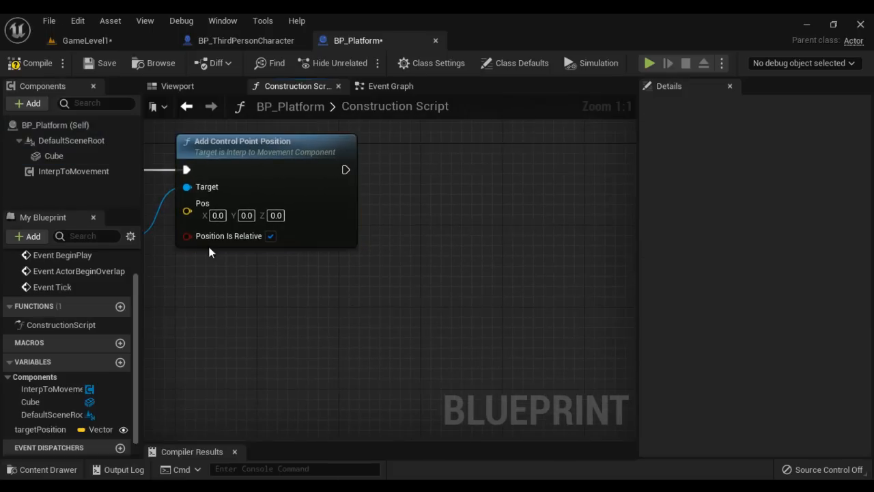
left_click_drag(75, 171, 383, 228)
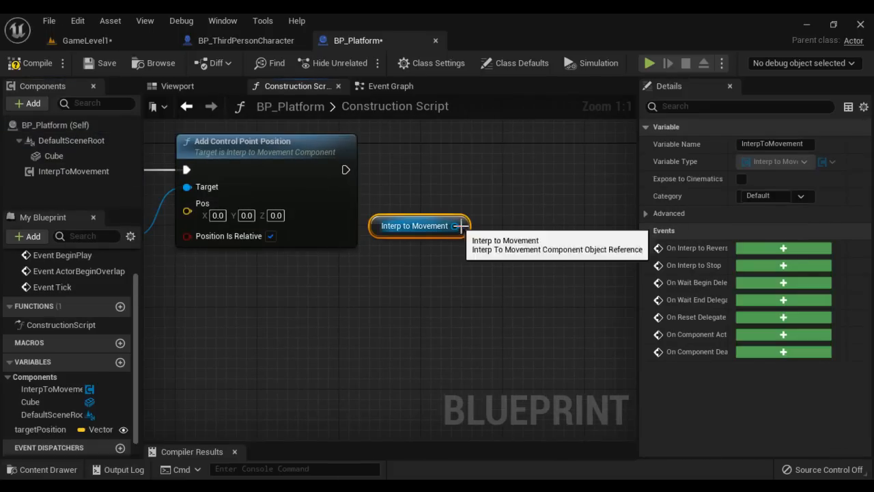
left_click_drag(454, 226, 519, 189)
type("add con")
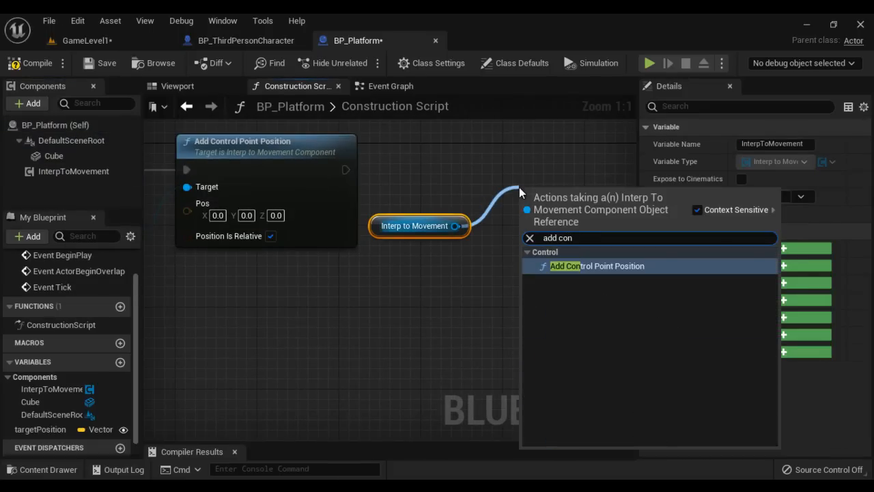
left_click(574, 265)
left_click_drag(346, 169, 524, 190)
left_click_drag(577, 179, 580, 159)
- Feed targetPosition into the second control point node's Pos input and save the blueprint
left_click_drag(55, 429, 525, 203)
left_click(437, 284)
scroll(549, 285, "down", 3)
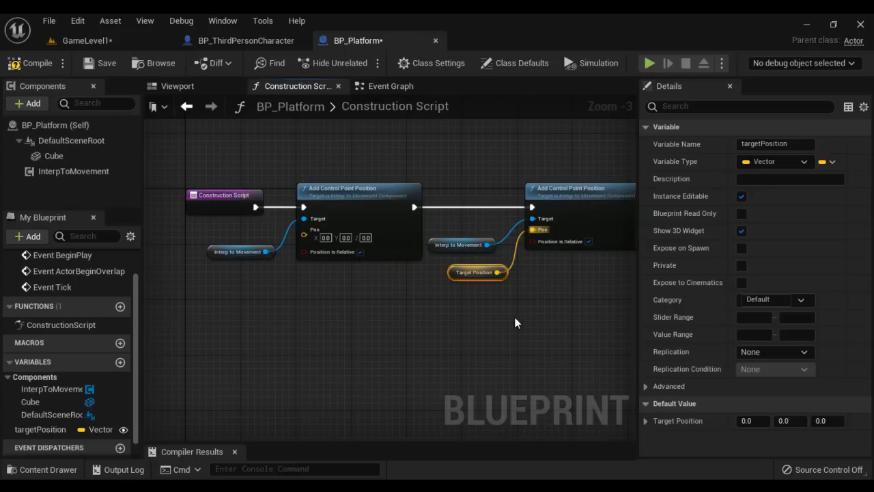
left_click(103, 63)
- Place a BP_Platform instance in GameLevel1 between the raised platform and the coins, adjusting its position along X
left_click(113, 39)
scroll(478, 249, "down", 5)
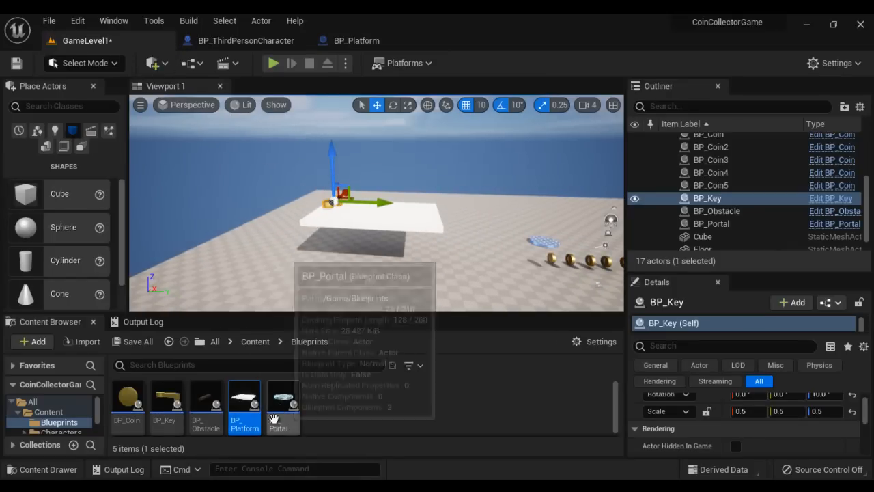
left_click_drag(256, 397, 480, 262)
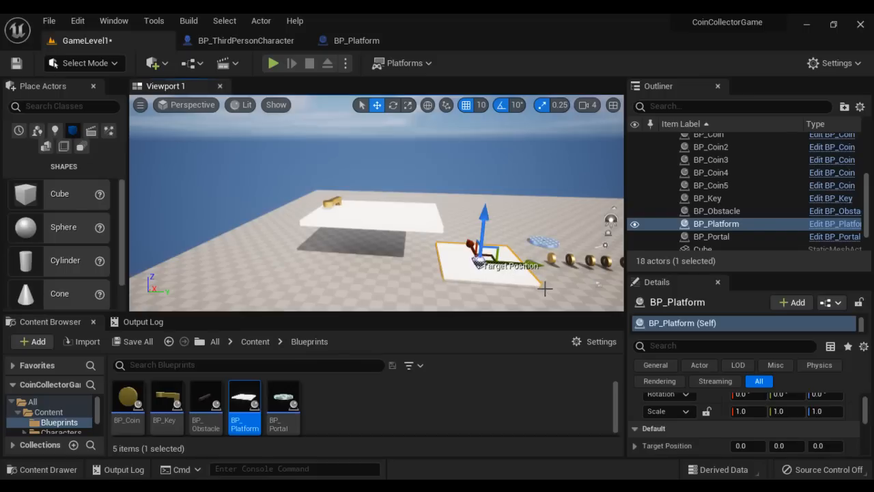
key("f")
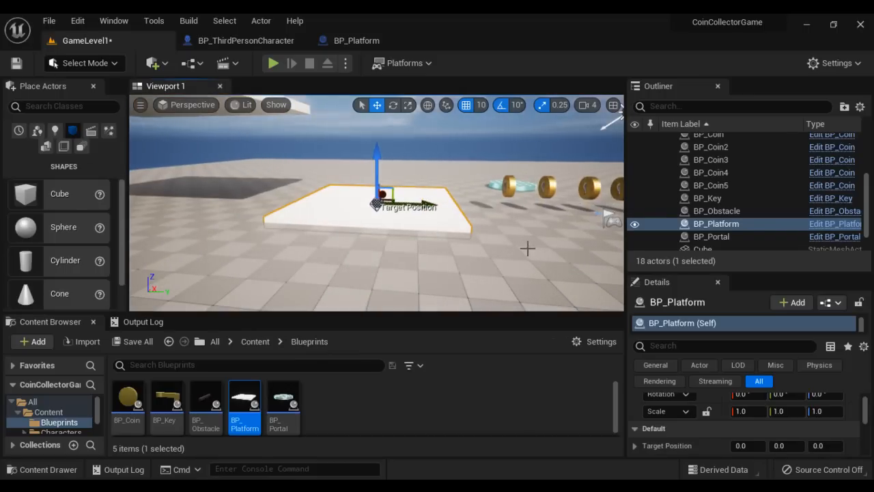
left_click_drag(527, 248, 538, 209, "alt")
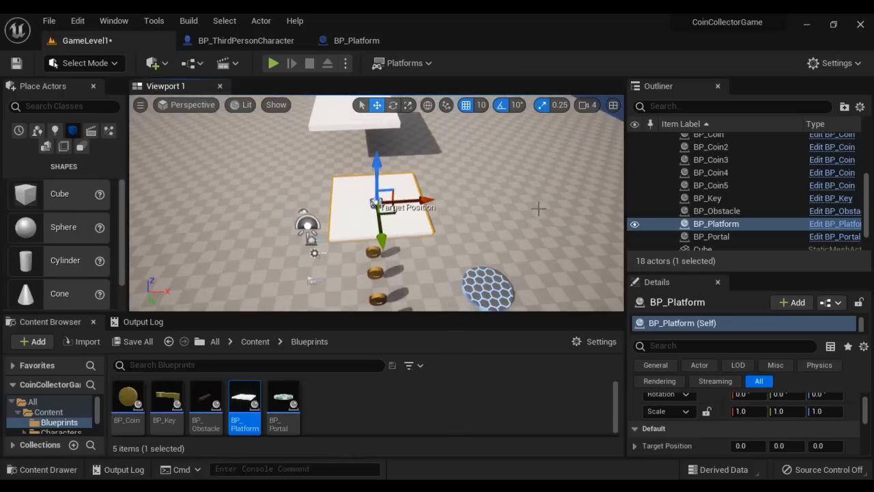
left_click_drag(429, 204, 409, 205)
- Raise the placed BP_Platform's Target Position widget straight up to 570 in Z
left_click_drag(501, 201, 698, 188, "alt")
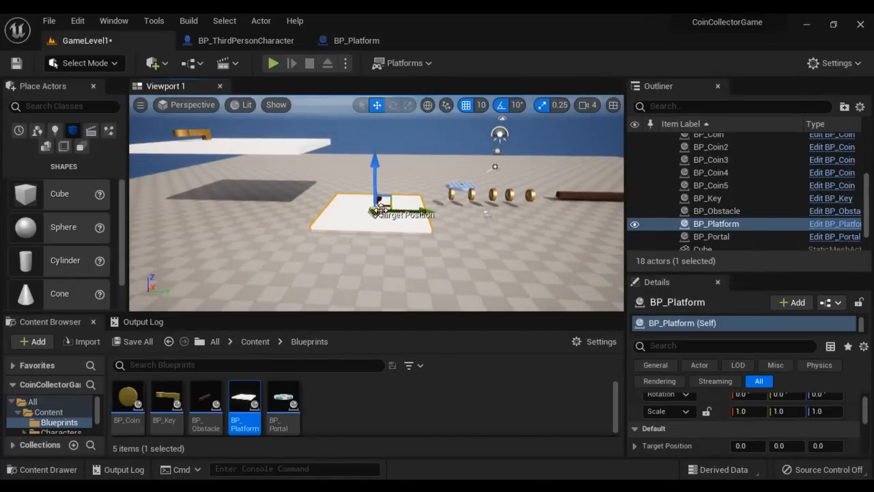
left_click_drag(377, 168, 373, 128)
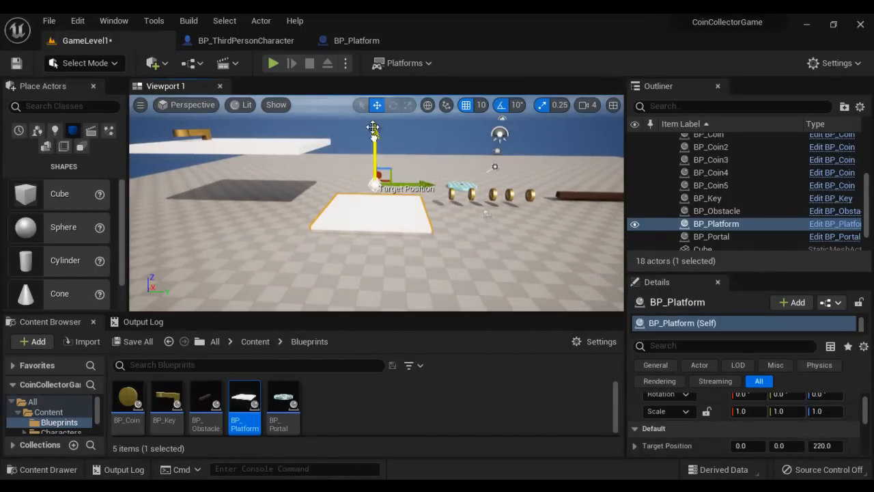
left_click_drag(480, 256, 598, 270, "alt")
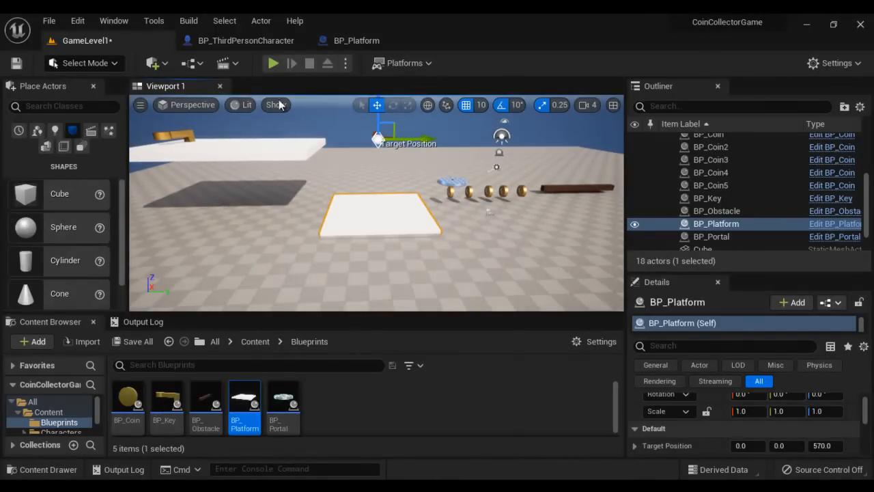
- Play-test the level by collecting a few coins and walking onto the portal without the key
left_click(272, 63)
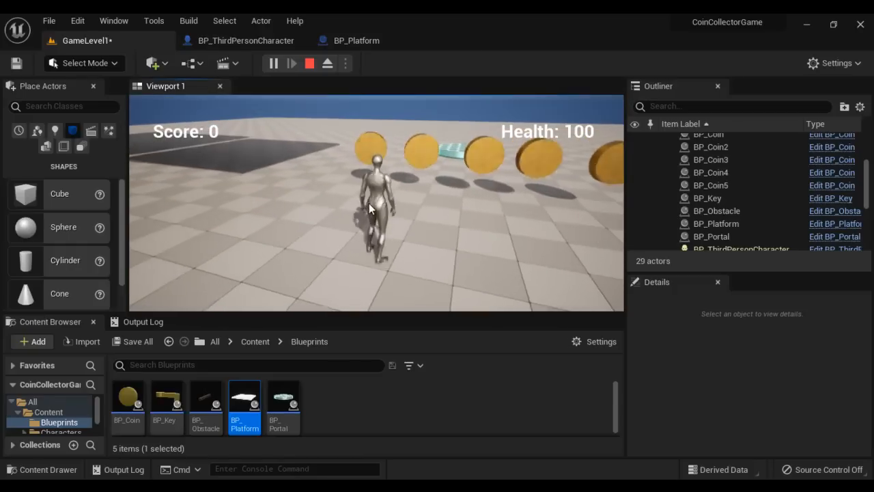
key("w")
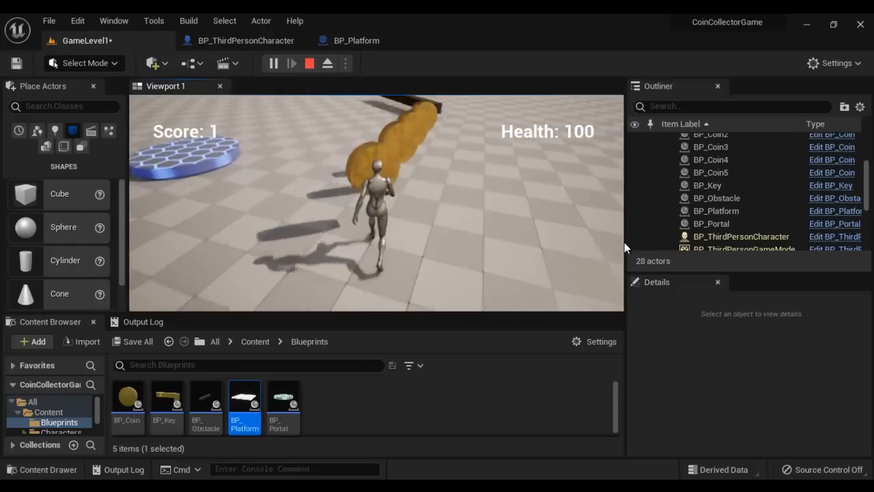
key("w")
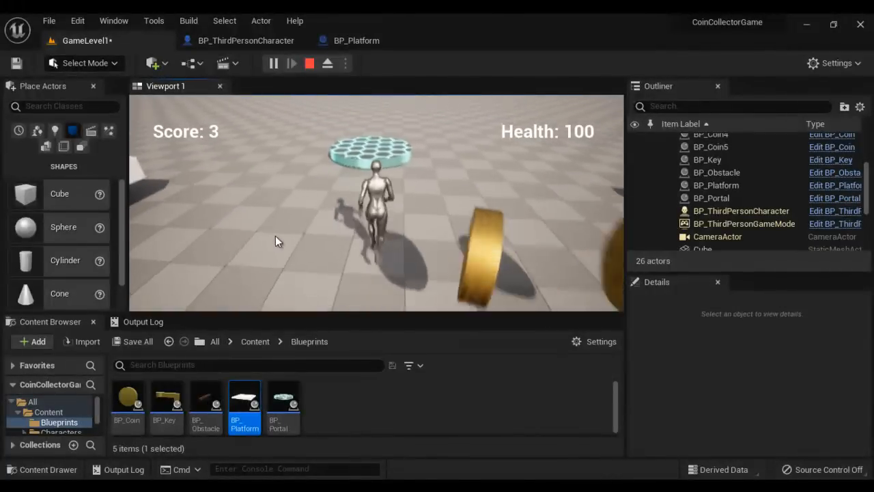
key("w")
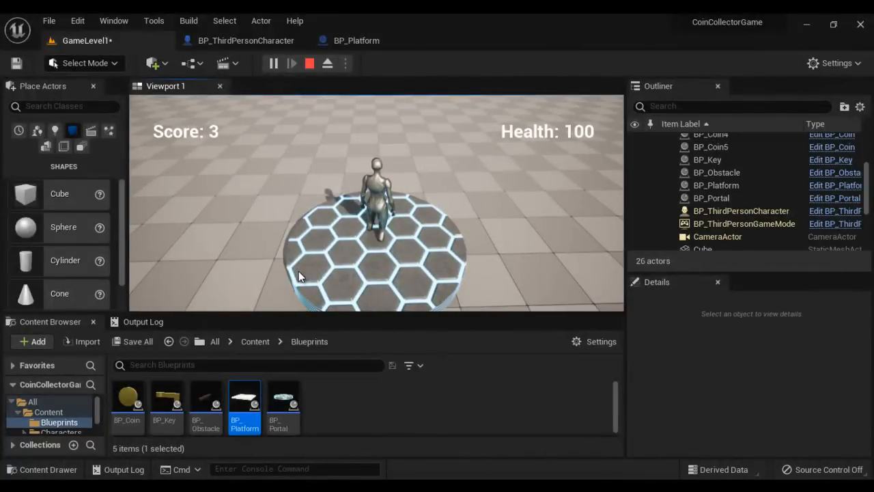
key("w")
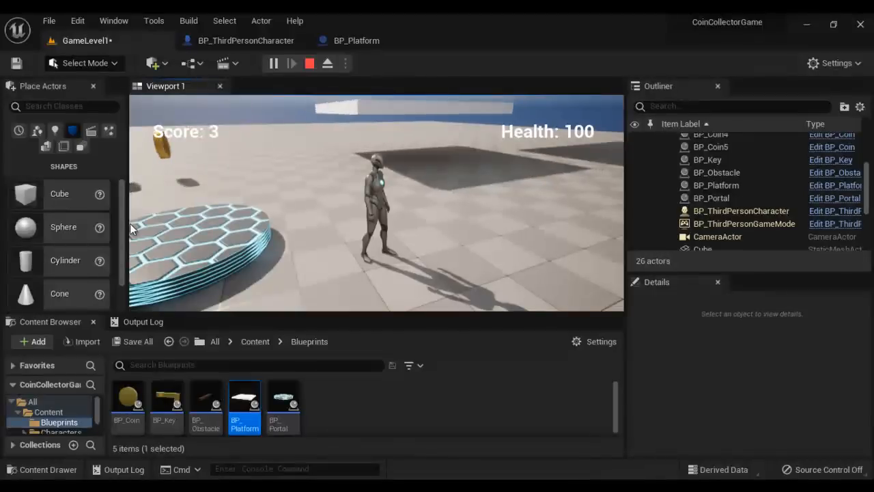
- Ride the moving platform up, cross over to the raised platform and collect the key
key("w")
key("space")
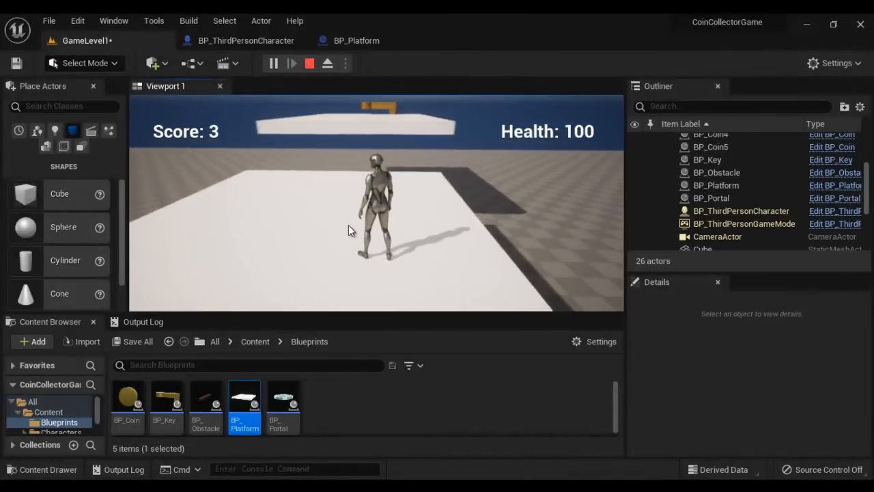
key("w")
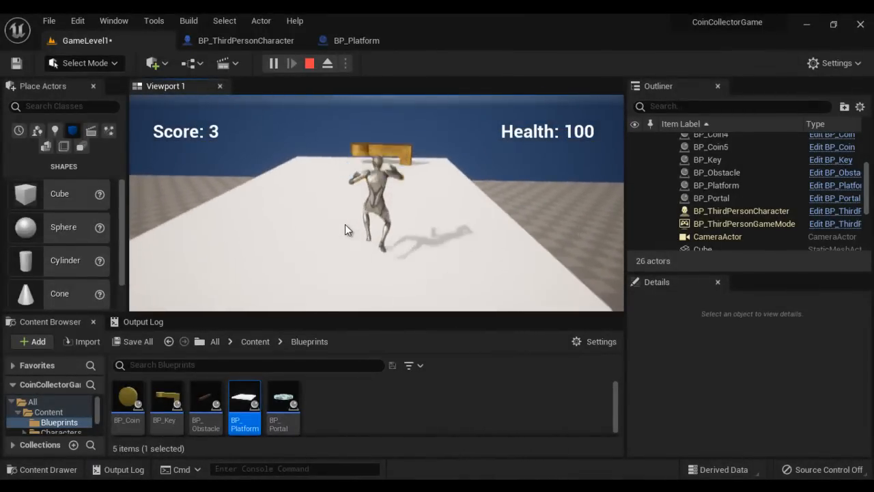
key("w")
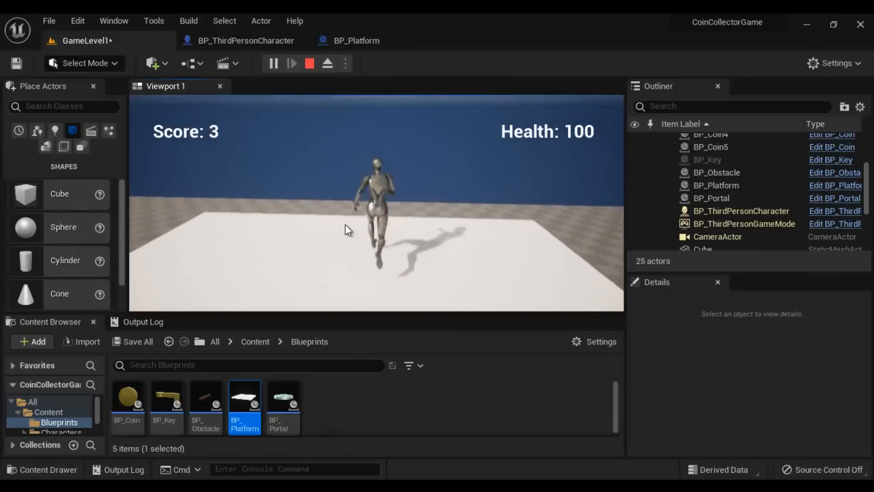
- Return from the raised platform to the portal with the key to load the next level, and end the play session
key("w")
key("w")
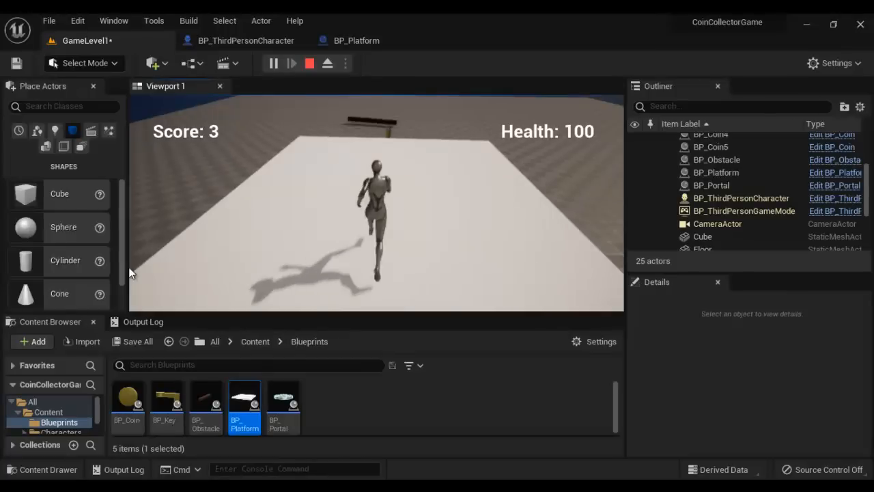
key("w")
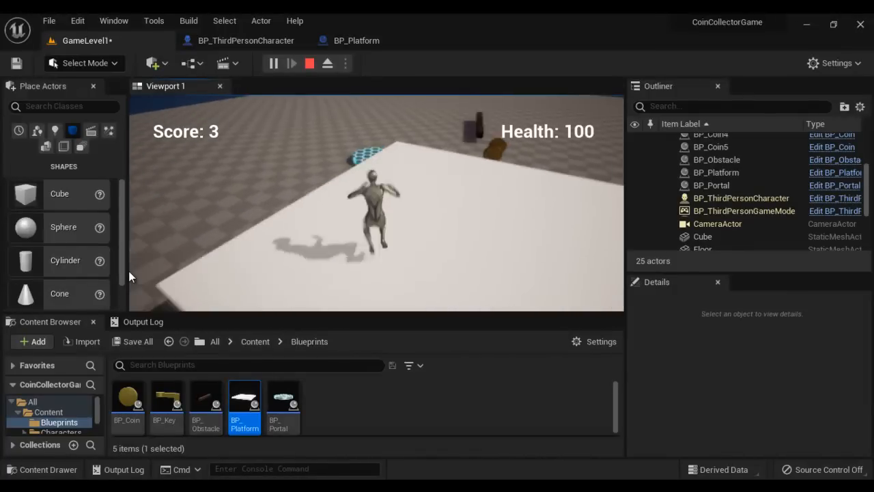
key("w")
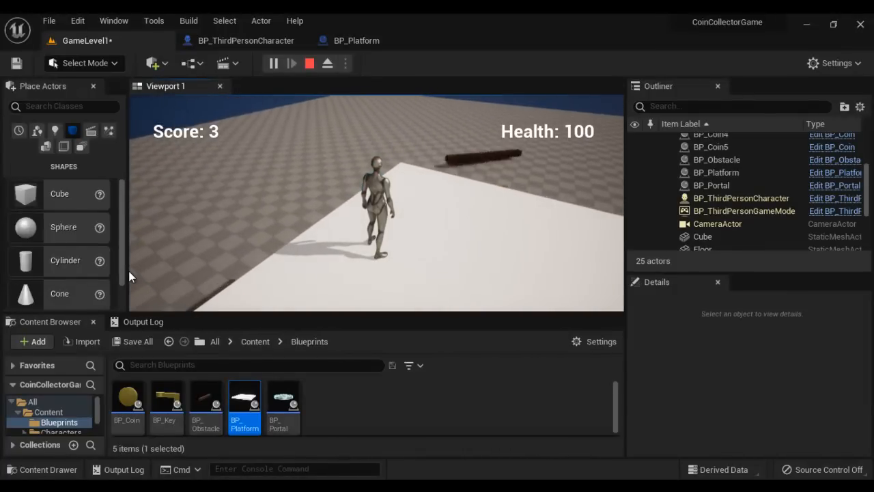
key("w")
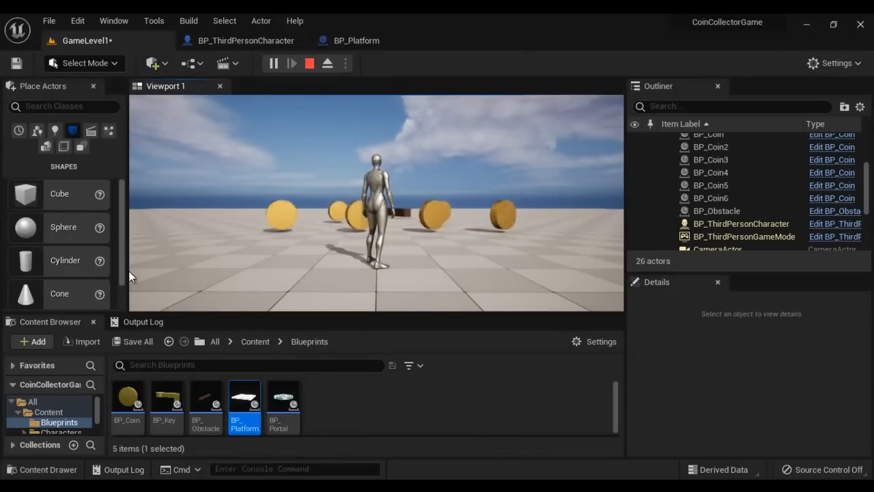
key("Escape")
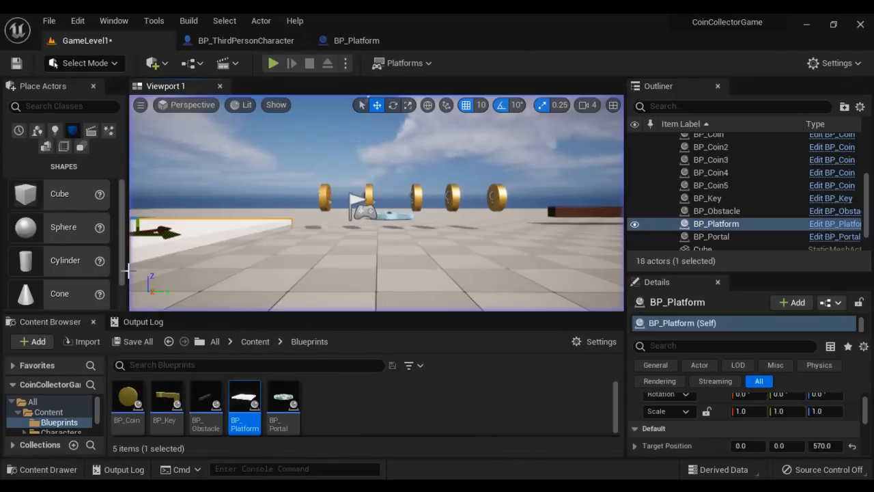
- Lift the placed BP_Platform slightly above the floor along Z
scroll(412, 249, "down", 3)
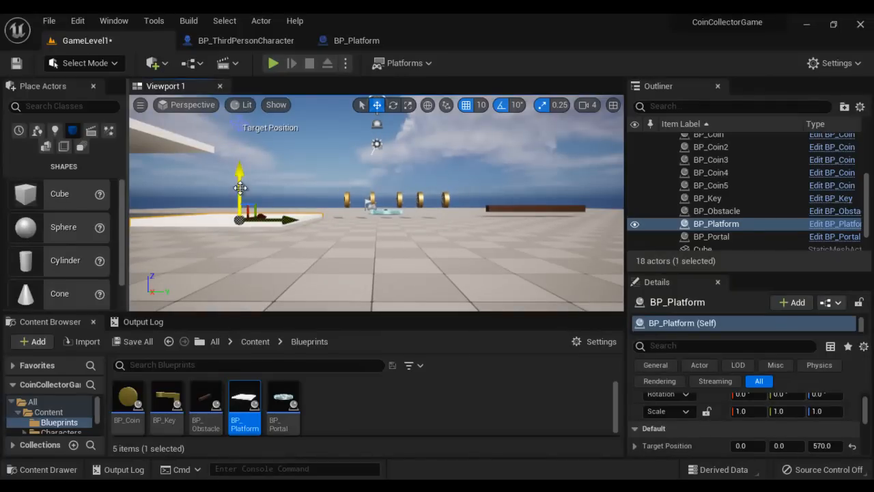
left_click_drag(239, 184, 239, 178)
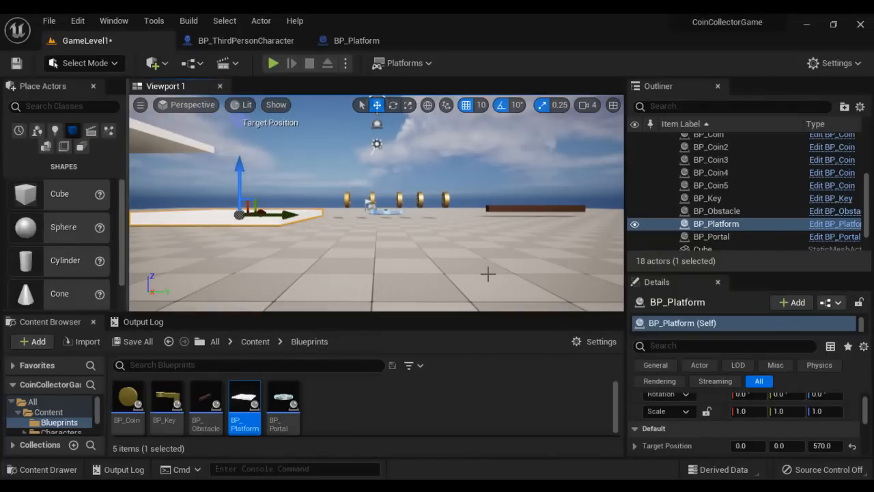
scroll(476, 253, "down", 2)
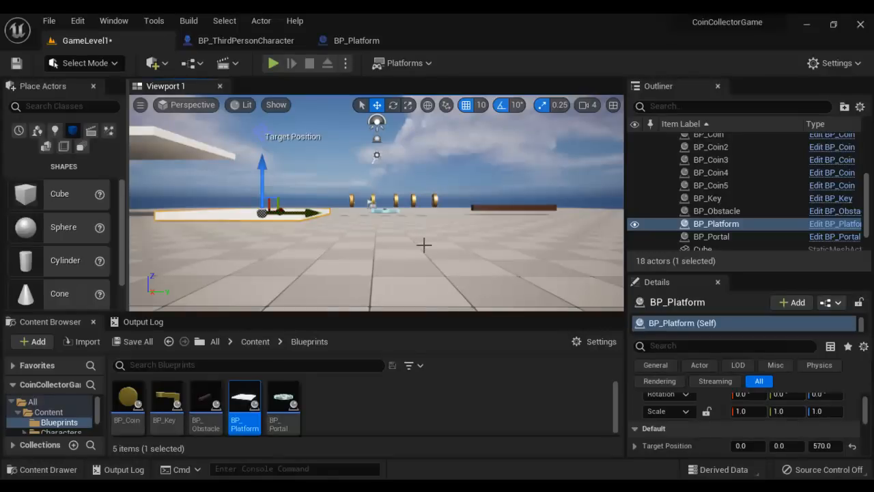
left_click_drag(421, 232, 414, 289, "alt")
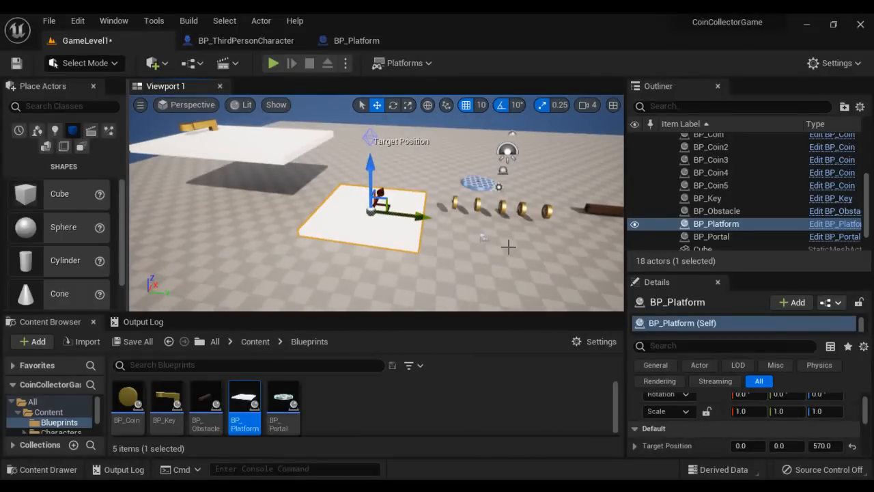